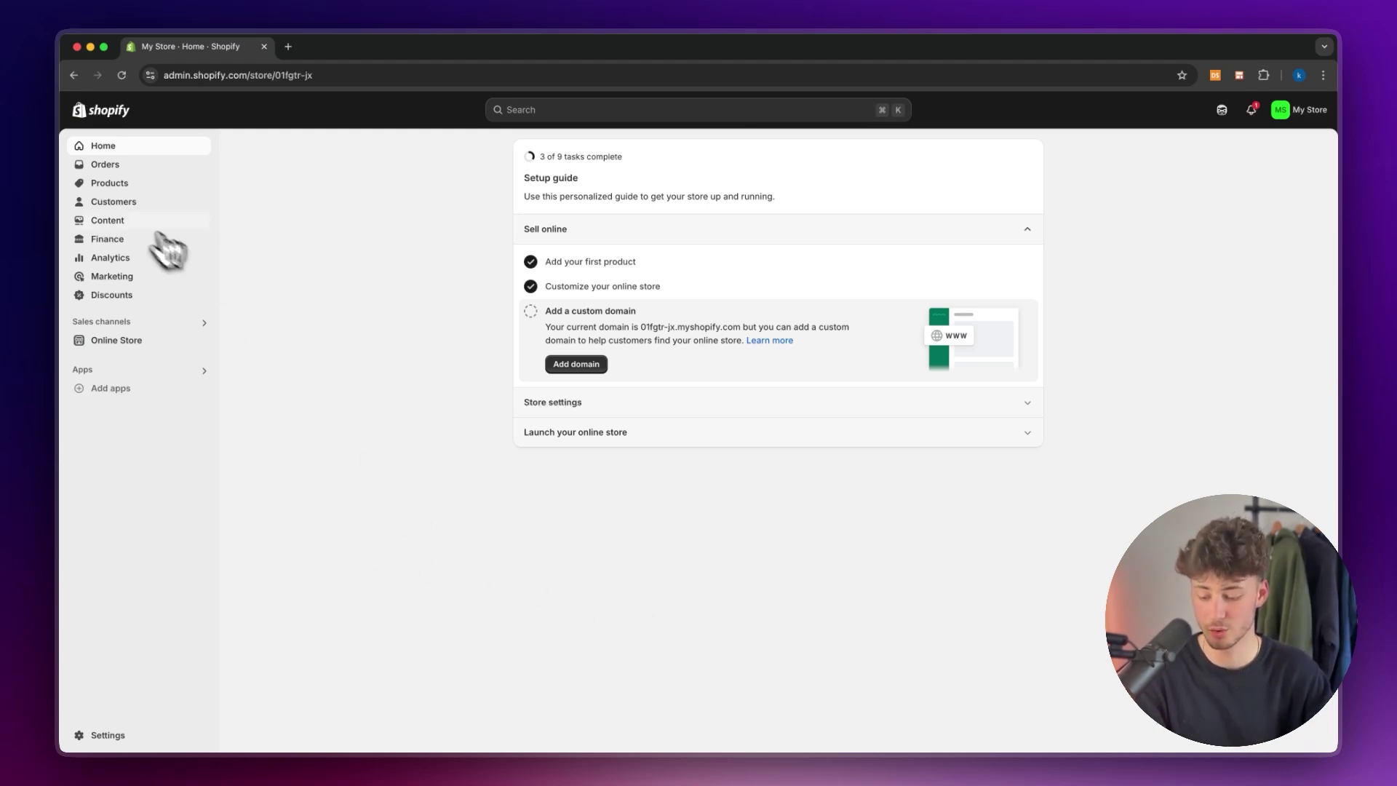
# Open the Products list from the Shopify admin sidebar.
pyautogui.click(127, 184)
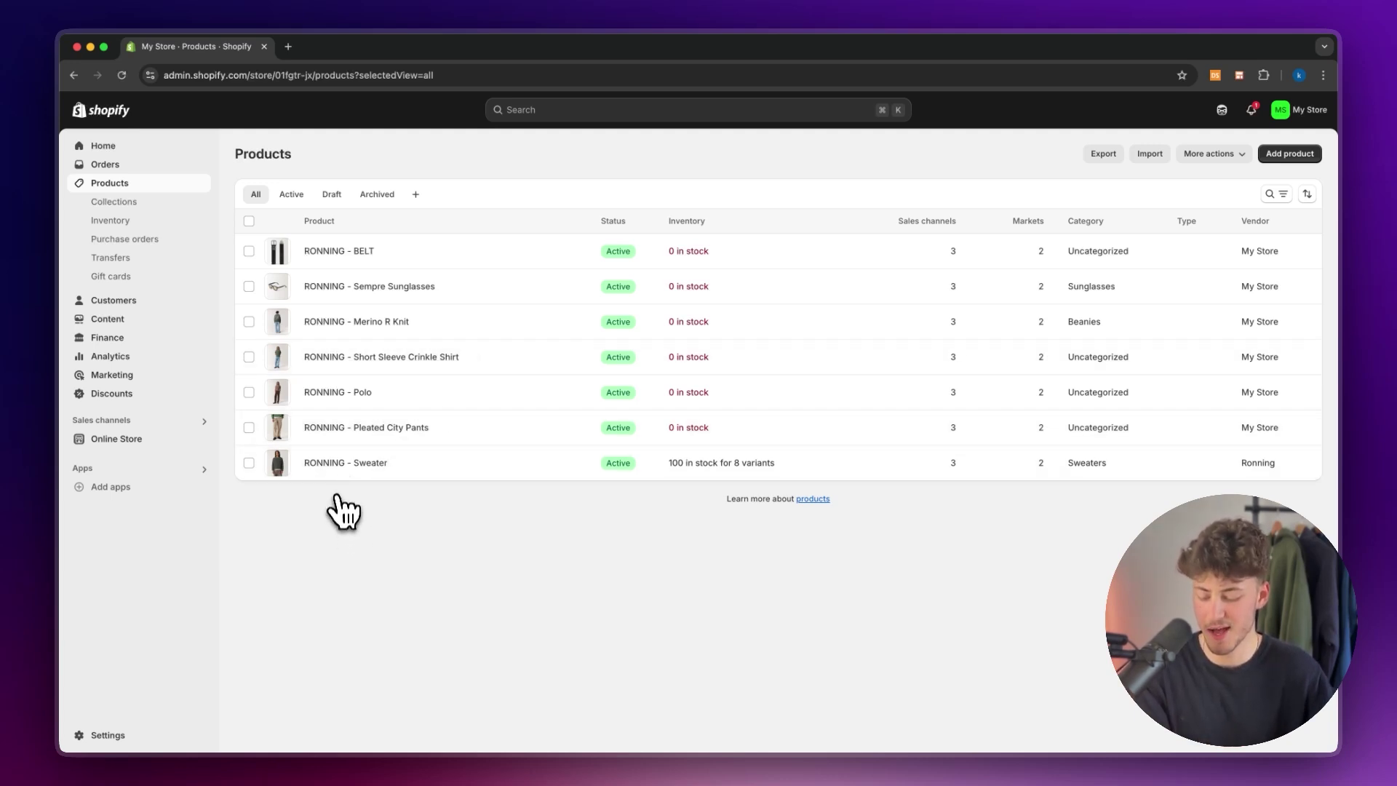
pyautogui.moveTo(369, 286)
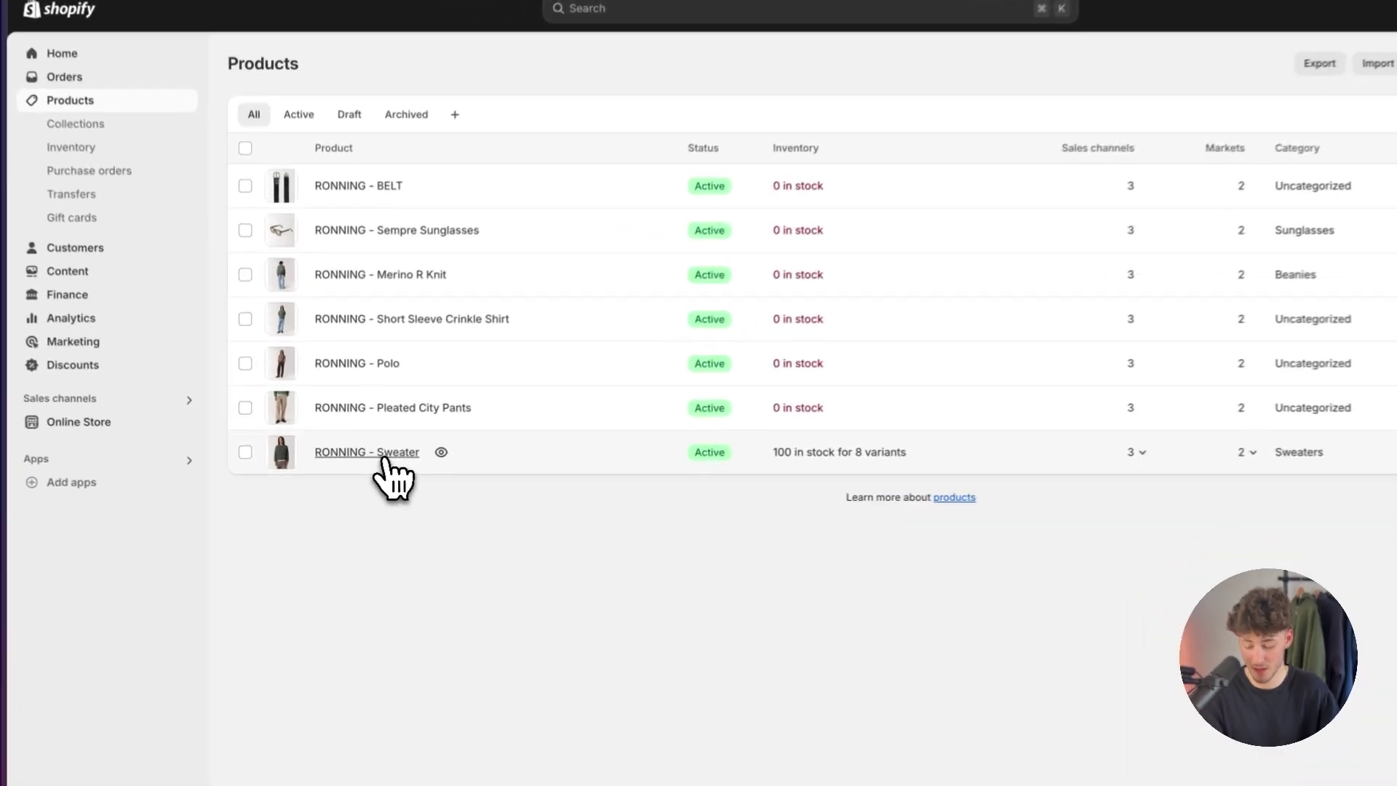
pyautogui.click(360, 463)
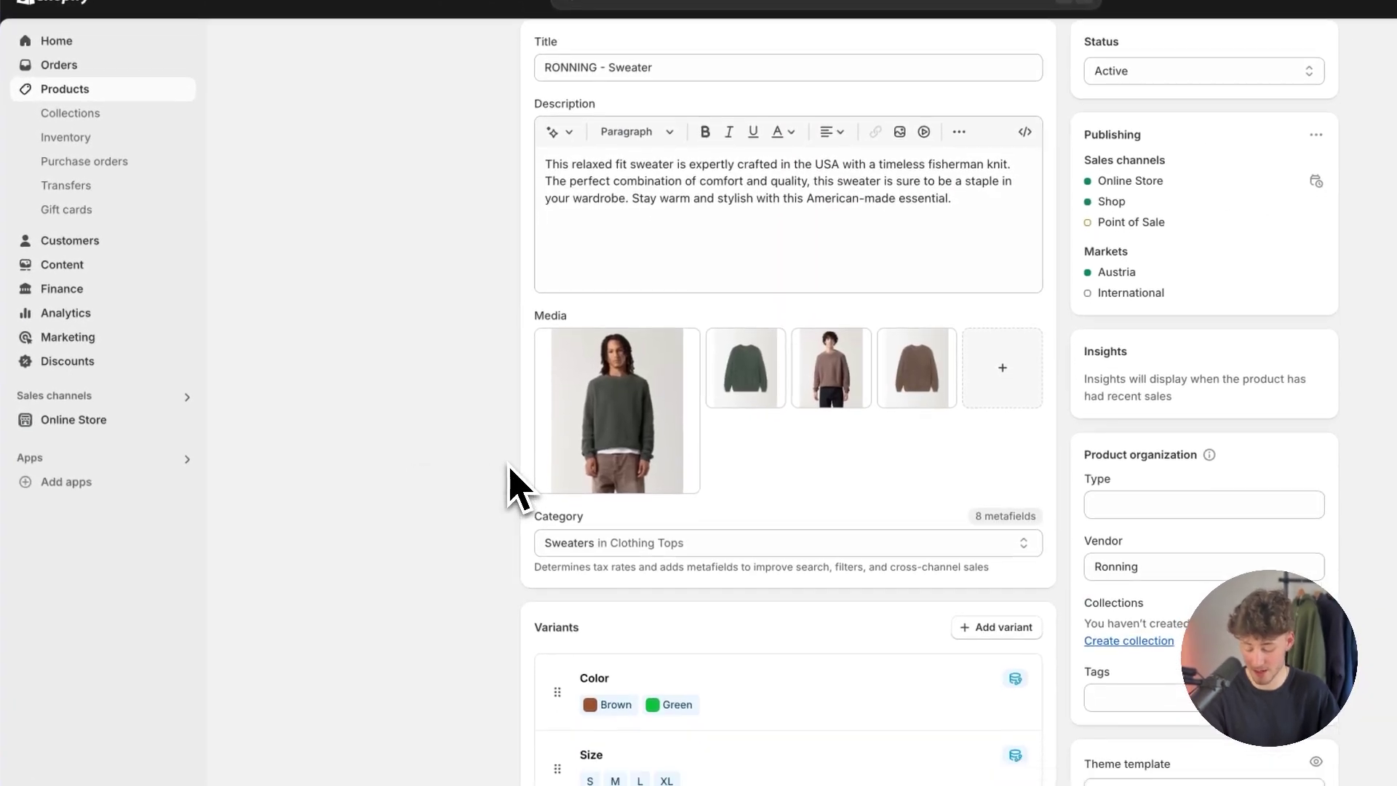
pyautogui.scroll(-2, 510, 487)
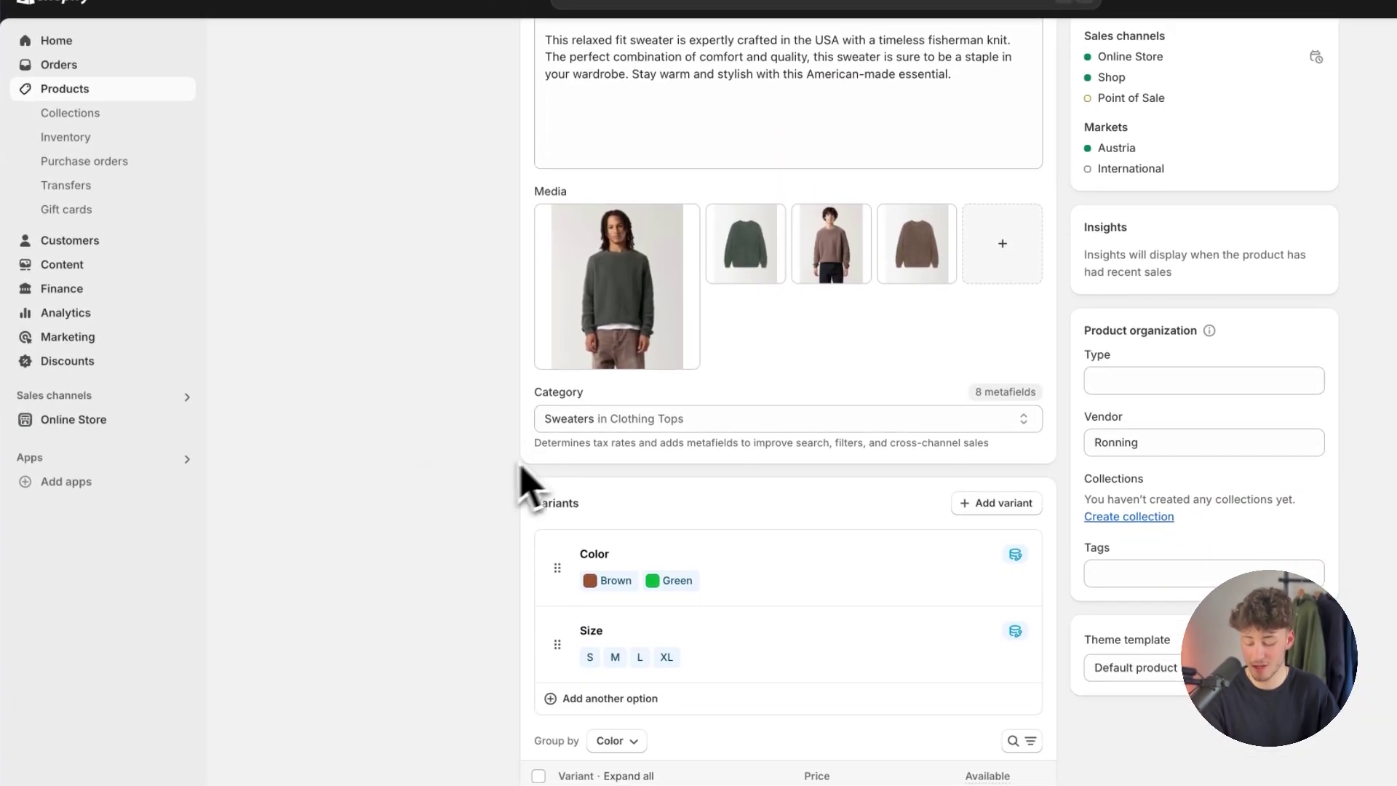
pyautogui.click(598, 416)
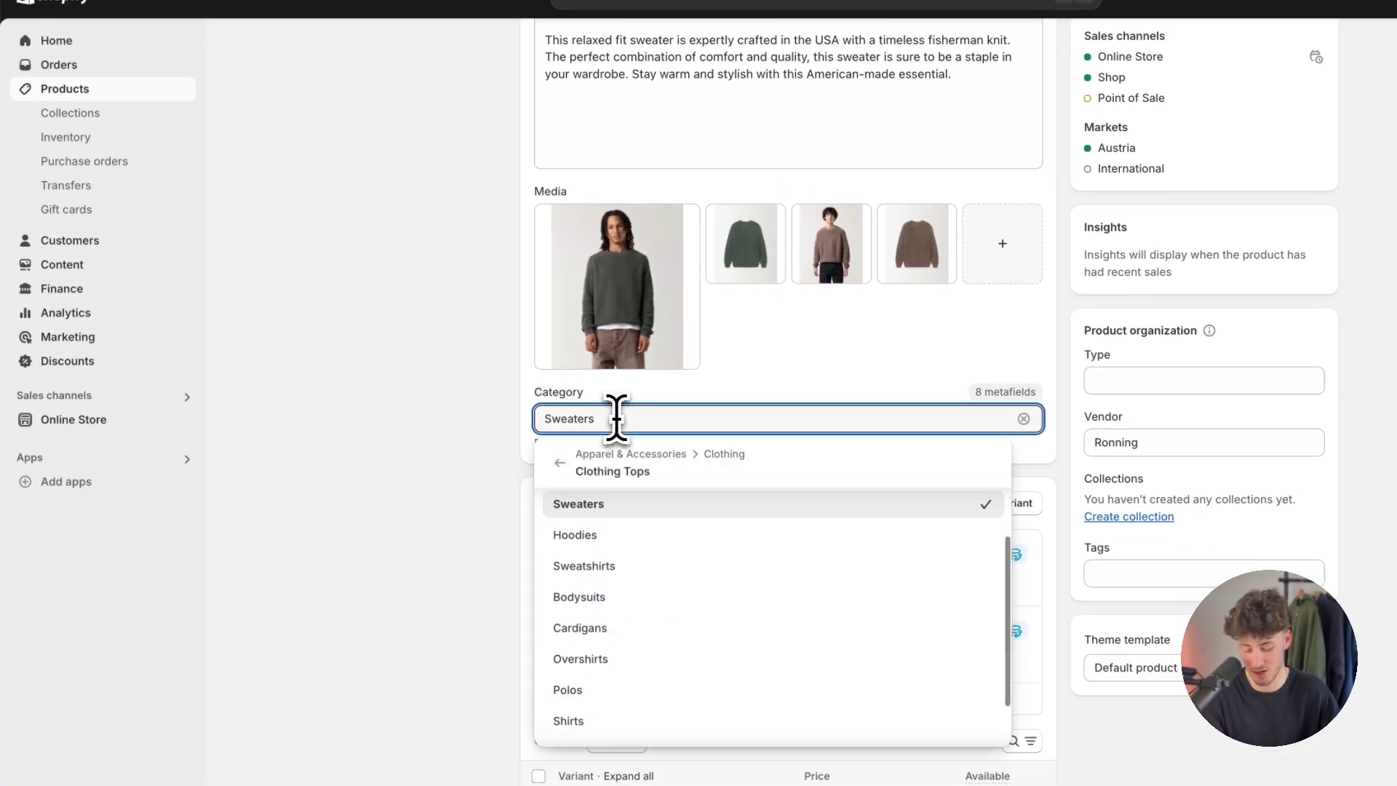
pyautogui.click(465, 421)
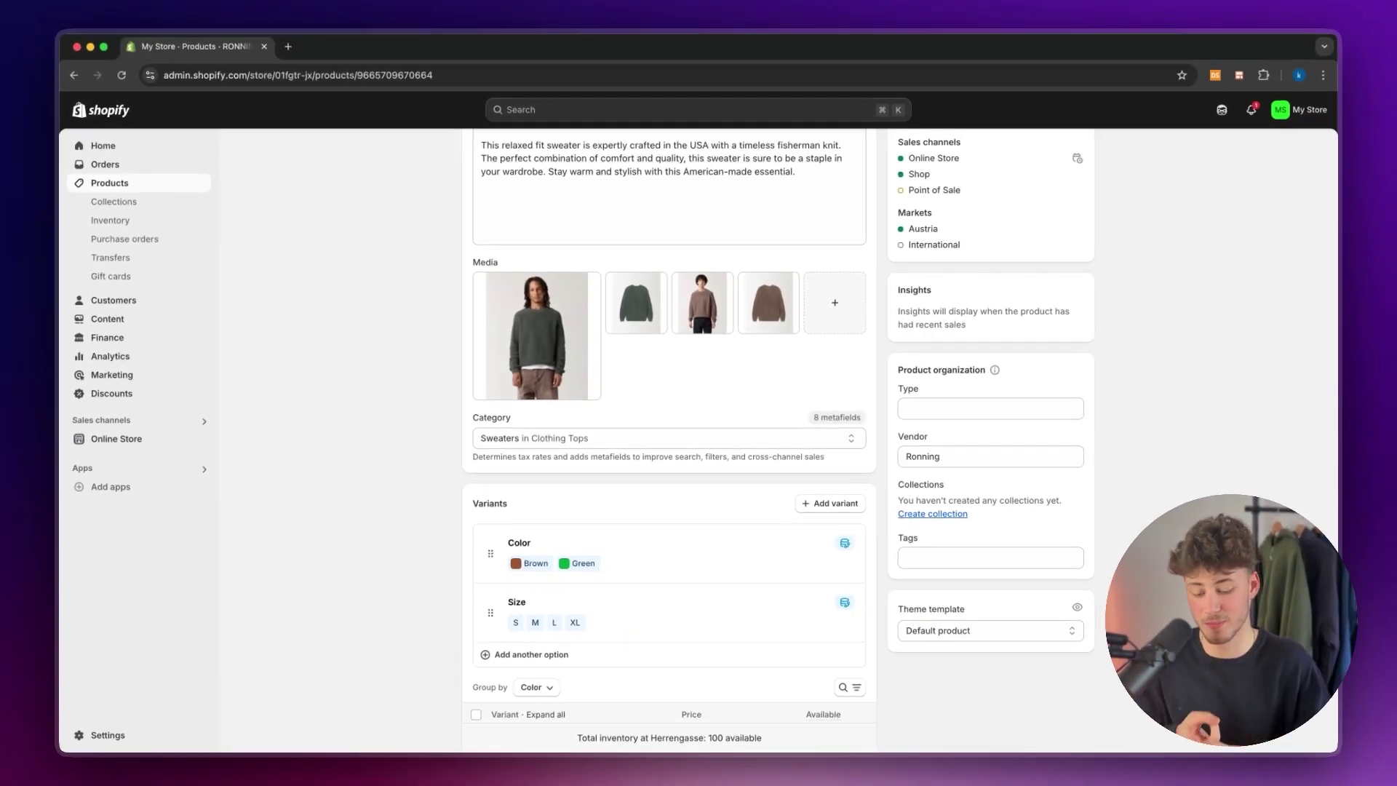
pyautogui.scroll(3, 575, 437)
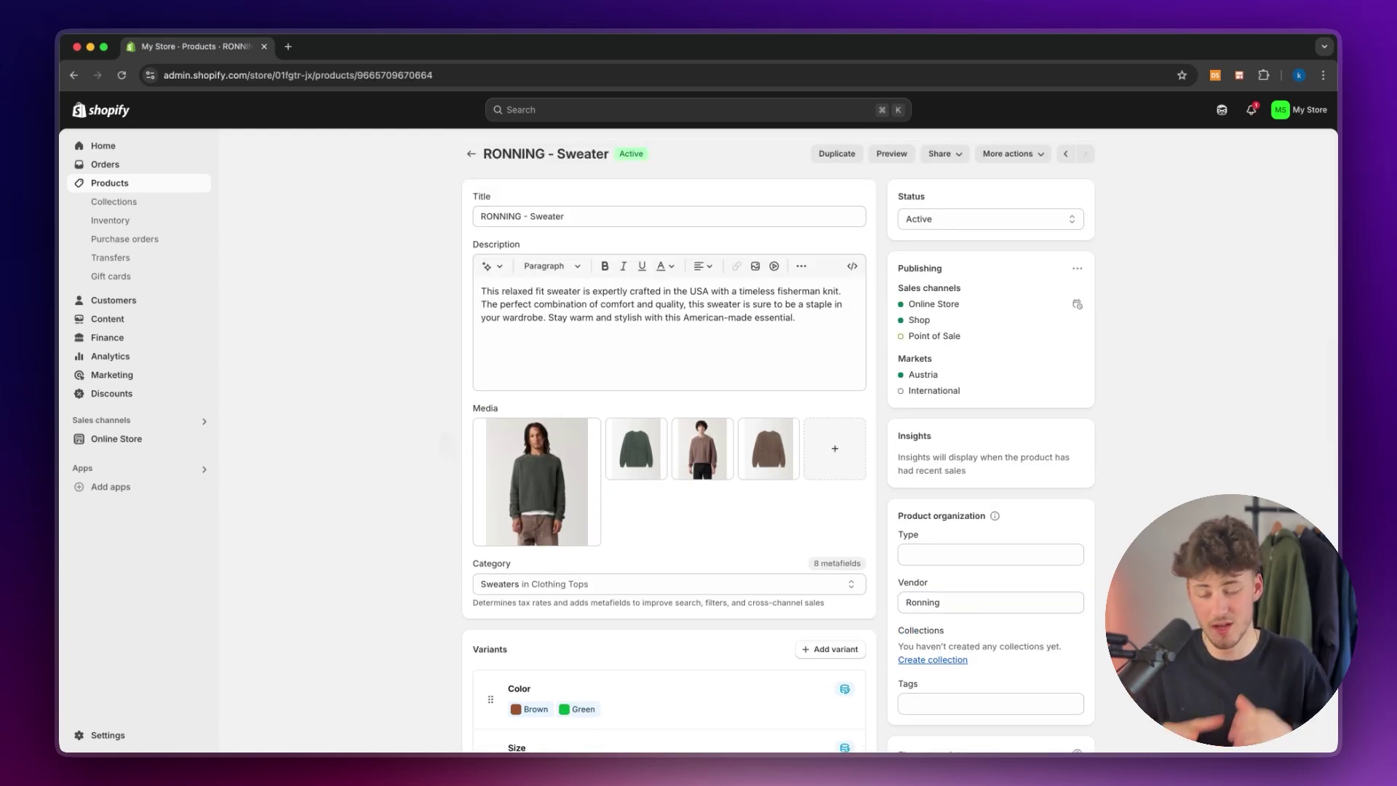
pyautogui.scroll(-2, 468, 456)
pyautogui.click(484, 492)
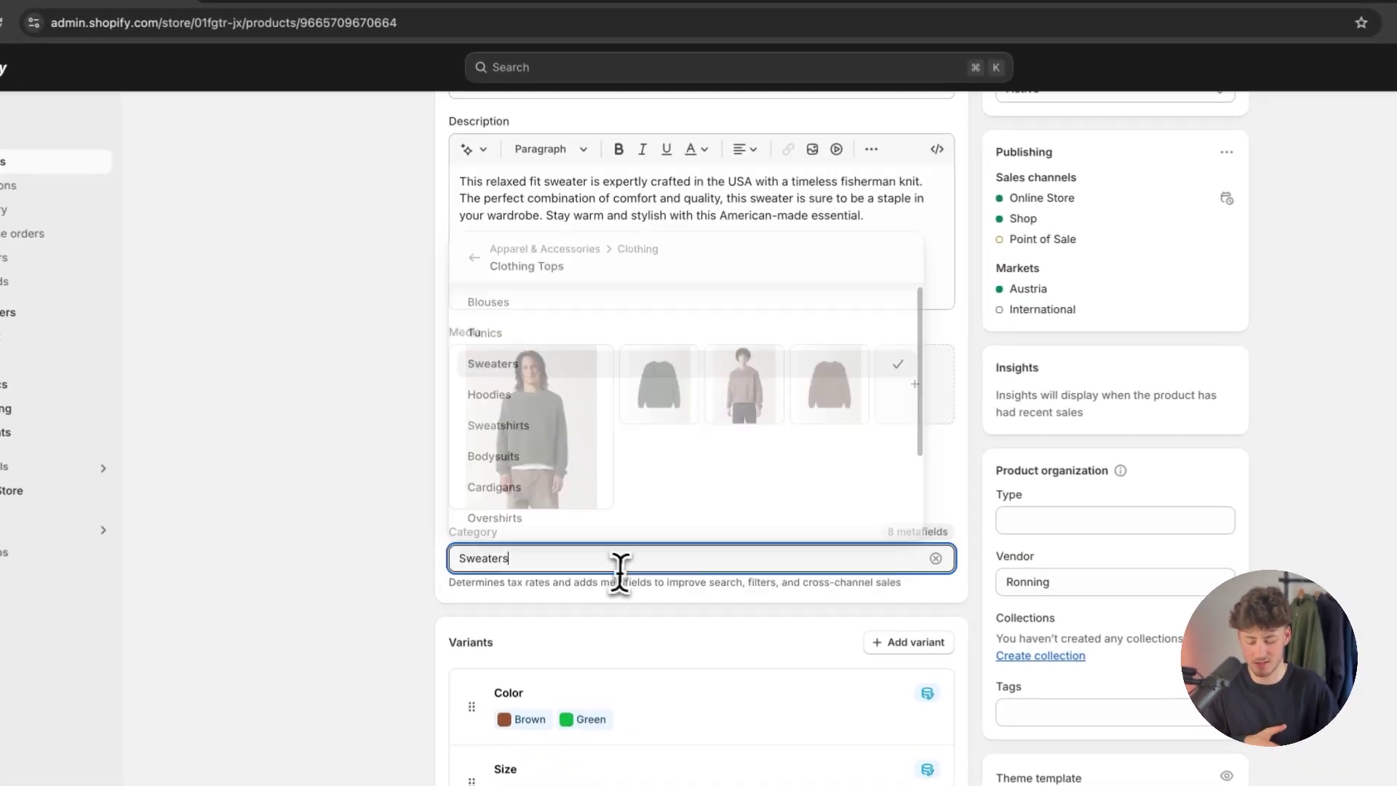
pyautogui.click(865, 442)
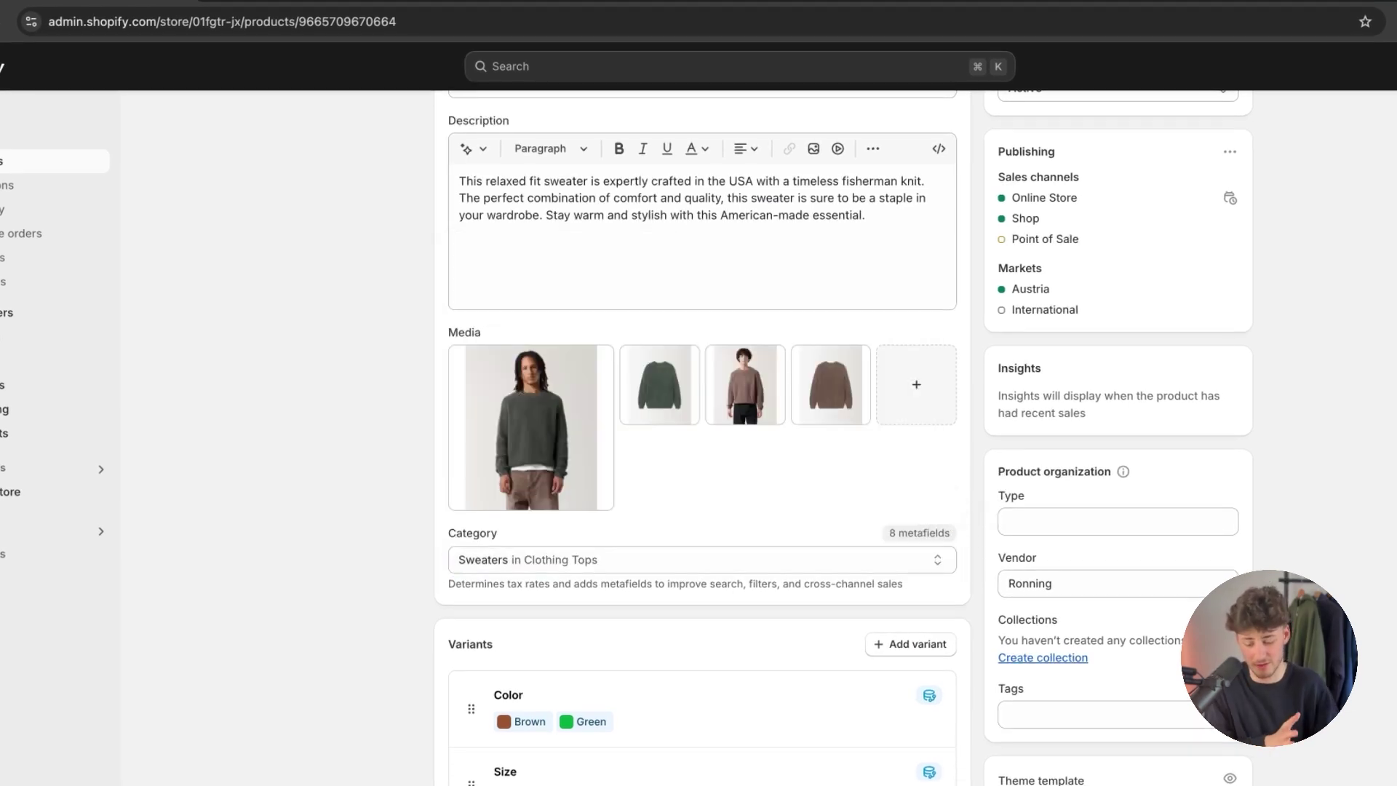
pyautogui.scroll(2, 953, 490)
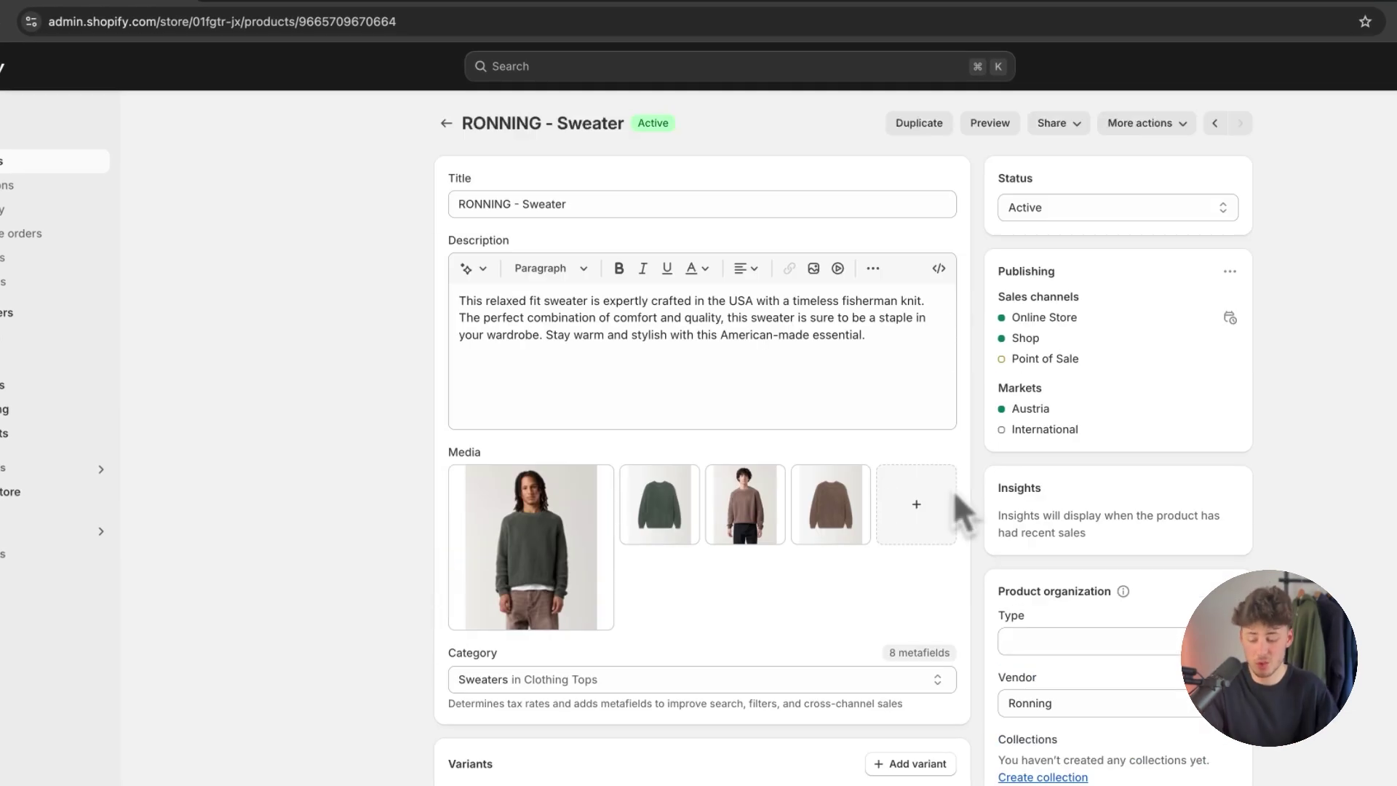
# Return to the product list, go to Collections and start a new collection.
pyautogui.click(445, 124)
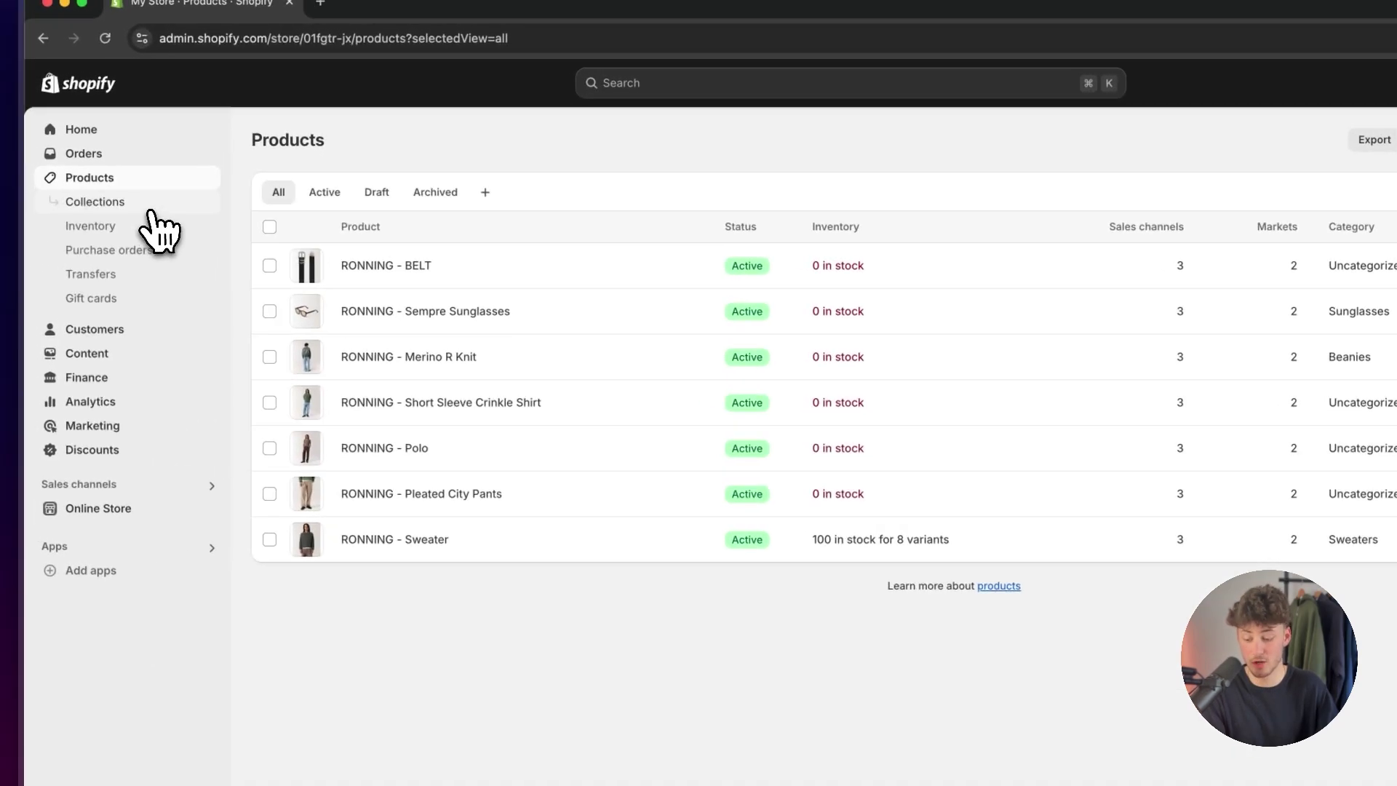
pyautogui.click(99, 202)
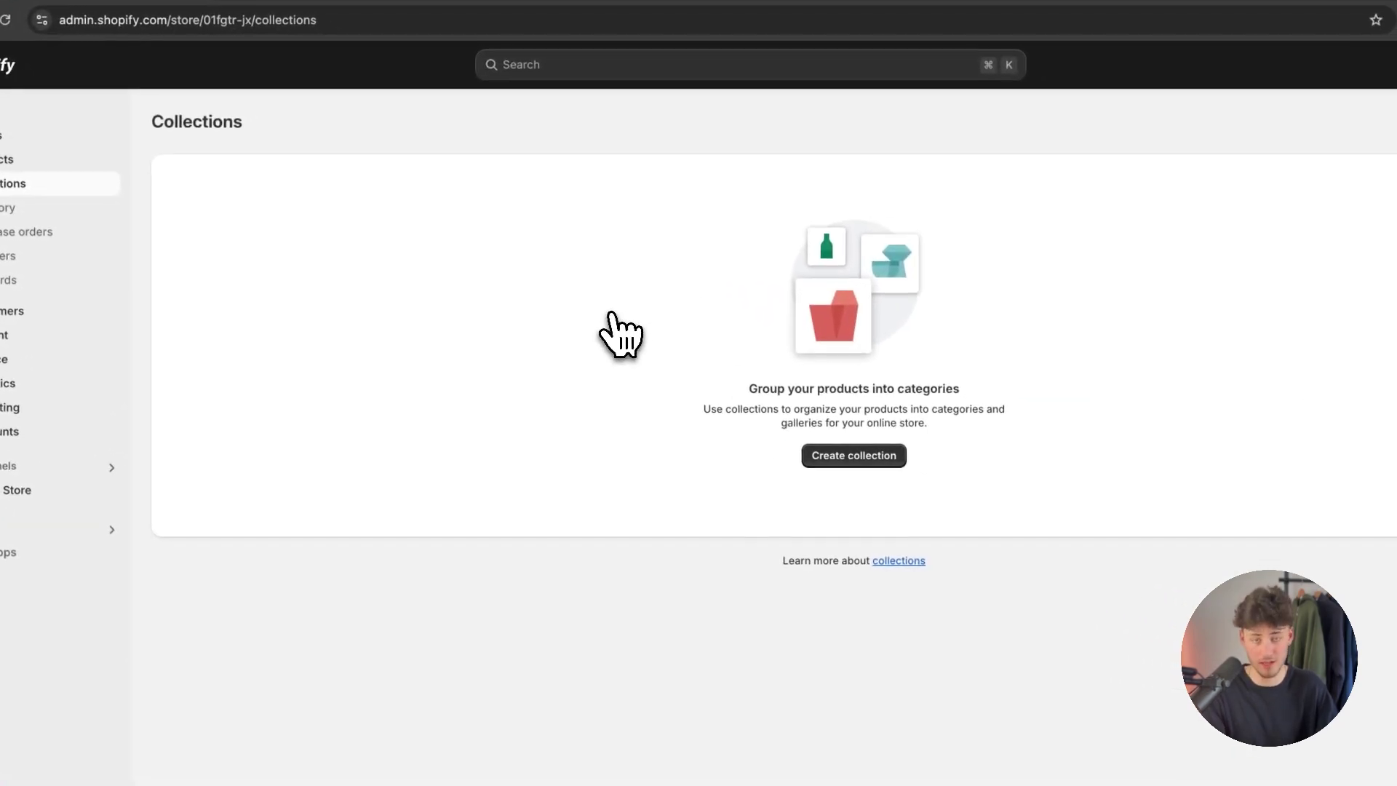
pyautogui.click(849, 458)
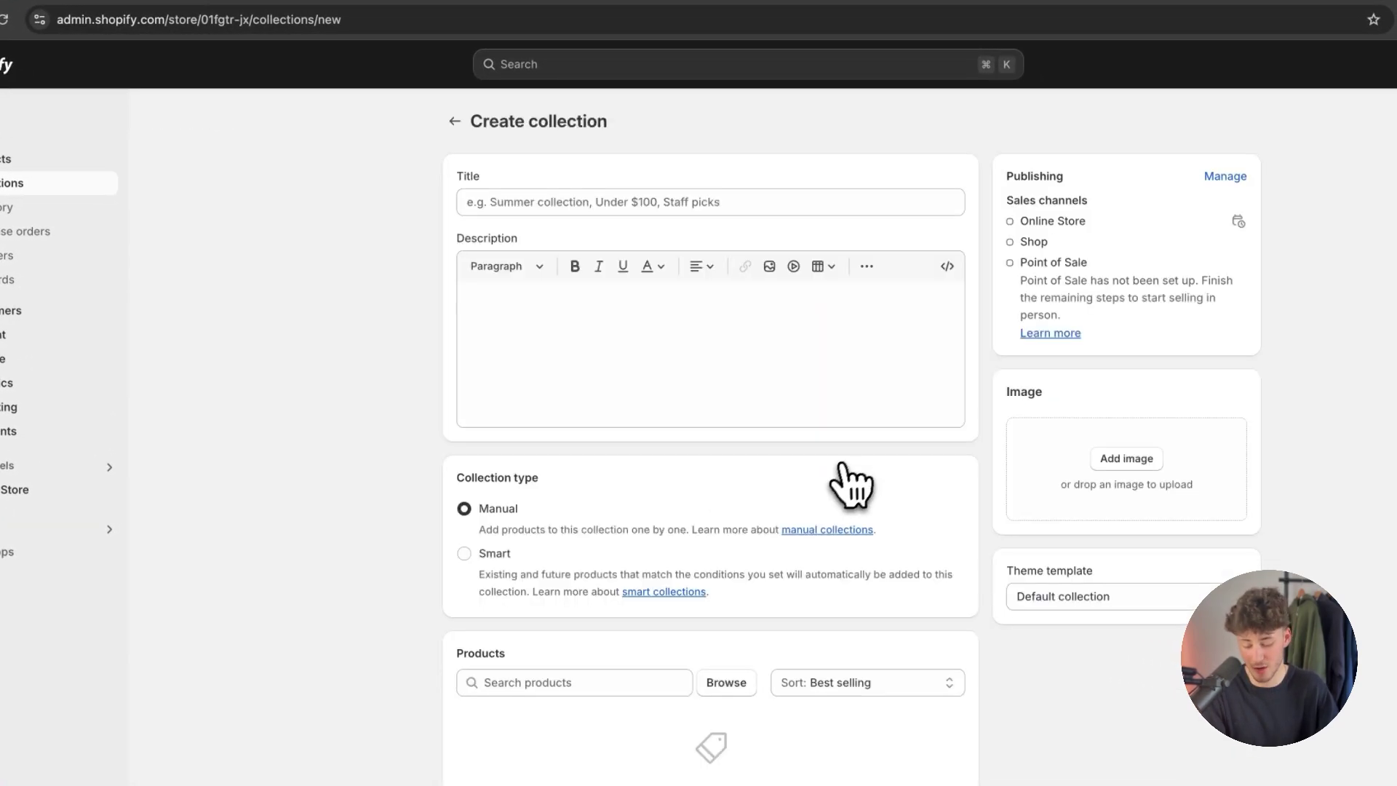
# Title the new collection 'Clothing' and leave its description empty.
pyautogui.click(545, 209)
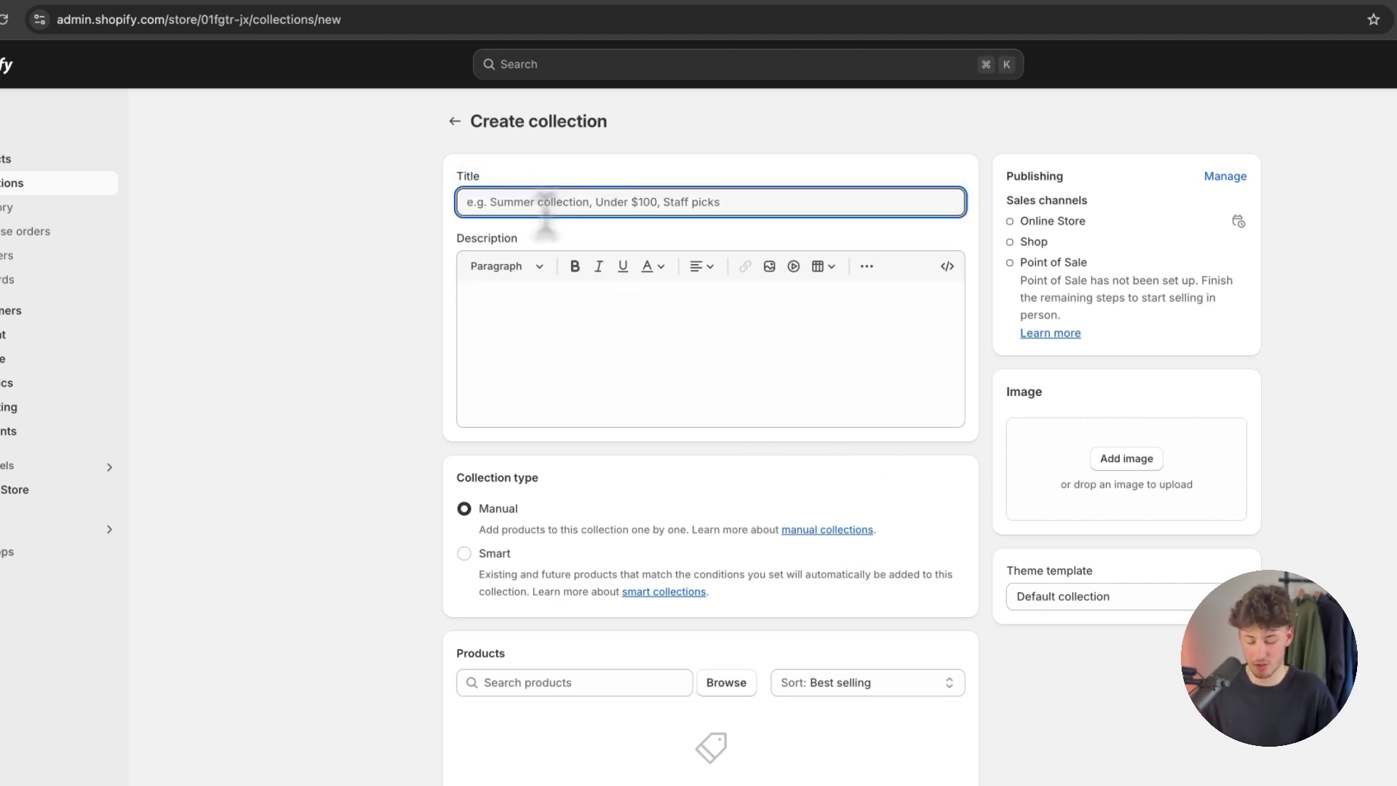
pyautogui.write('Clothing')
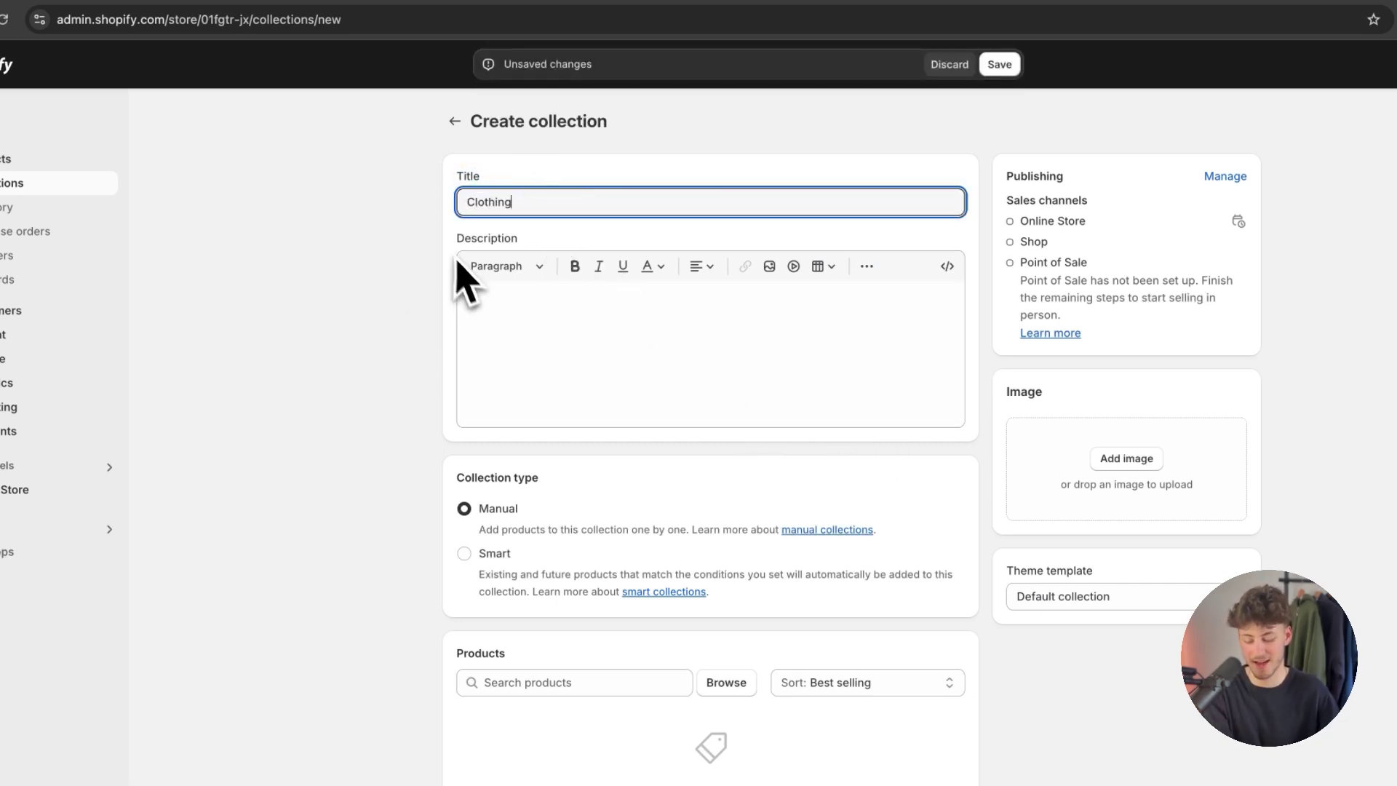
pyautogui.click(454, 257)
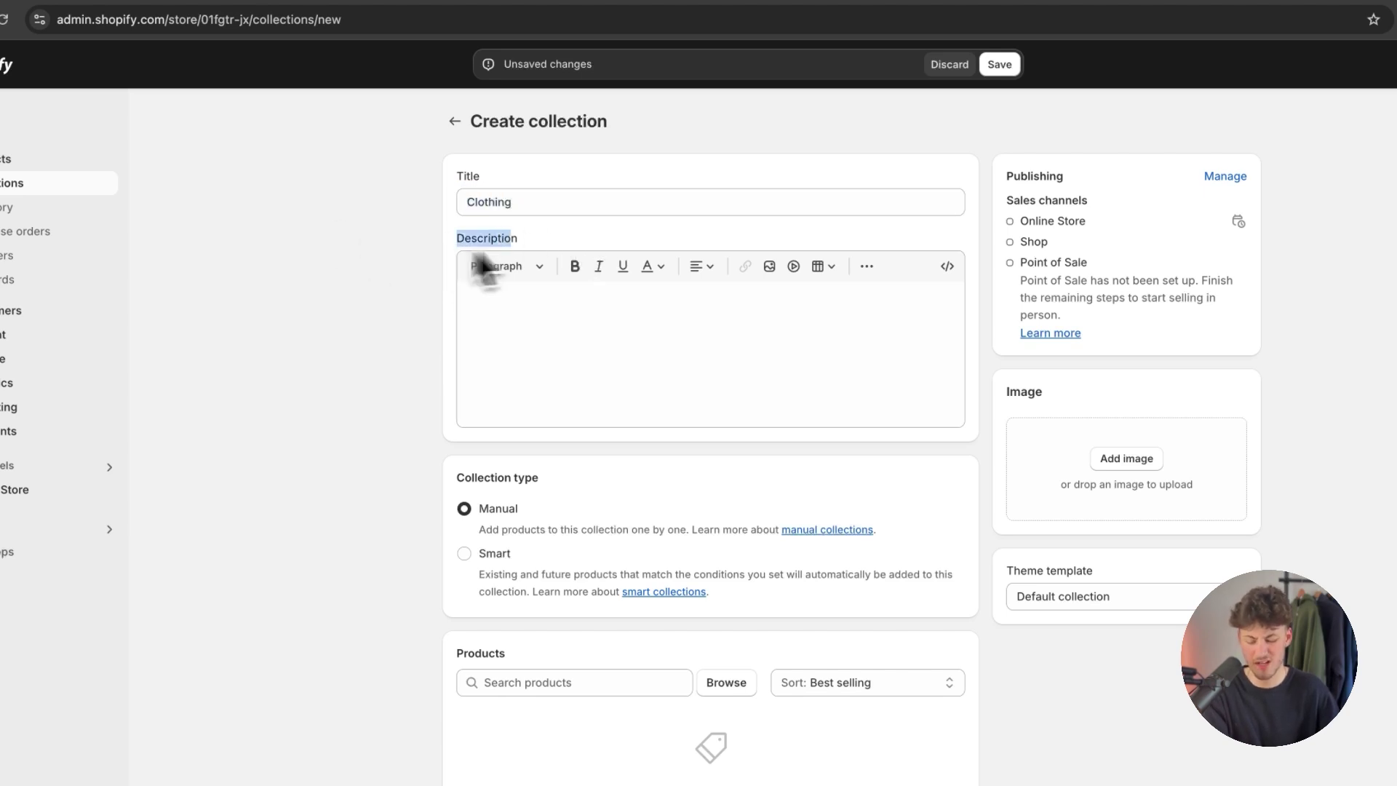
pyautogui.click(589, 396)
pyautogui.click(359, 369)
pyautogui.scroll(-2, 358, 368)
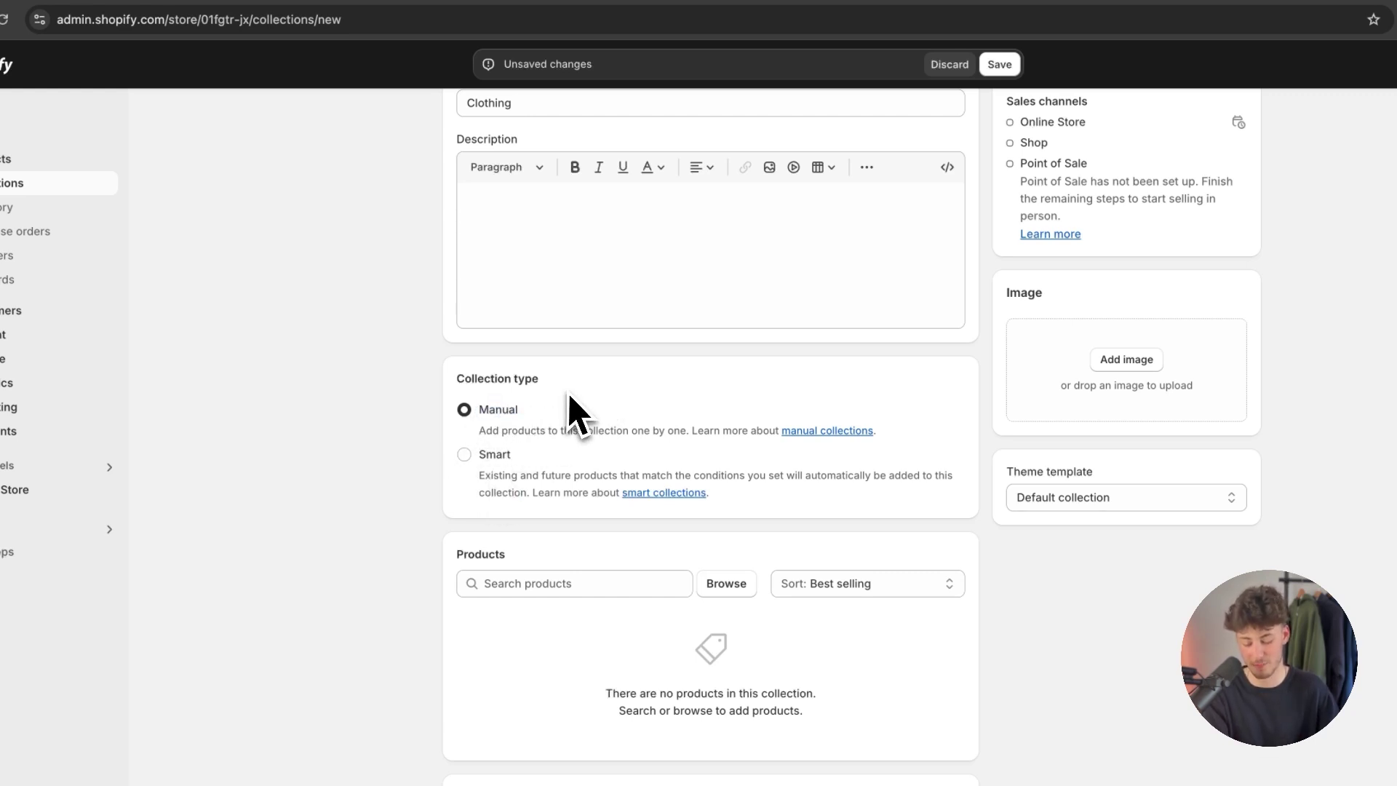
# Add the RONNING Sweater, Crinkle Shirt, Merino R Knit and Polo to the collection.
pyautogui.click(727, 582)
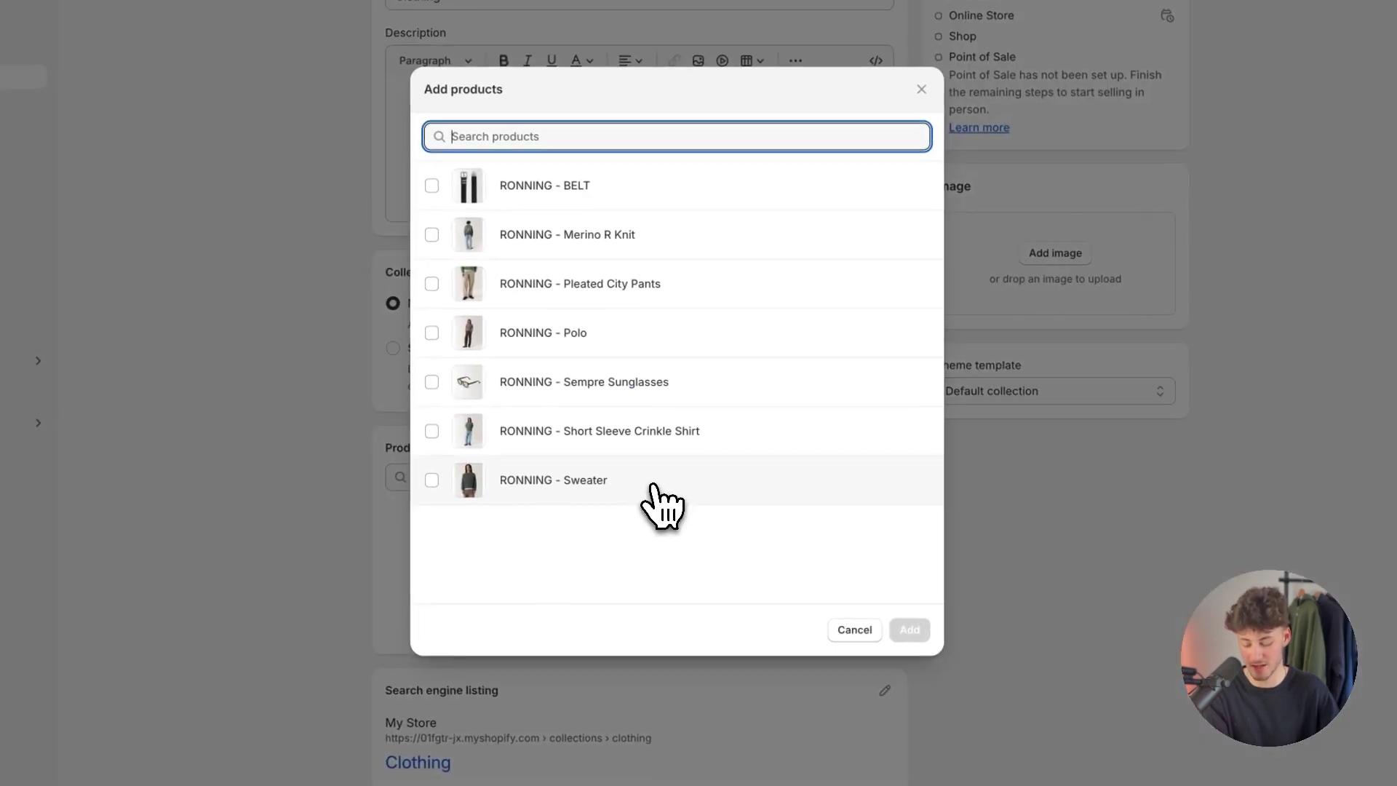
pyautogui.click(568, 490)
pyautogui.click(583, 440)
pyautogui.click(586, 237)
pyautogui.click(589, 333)
pyautogui.click(919, 638)
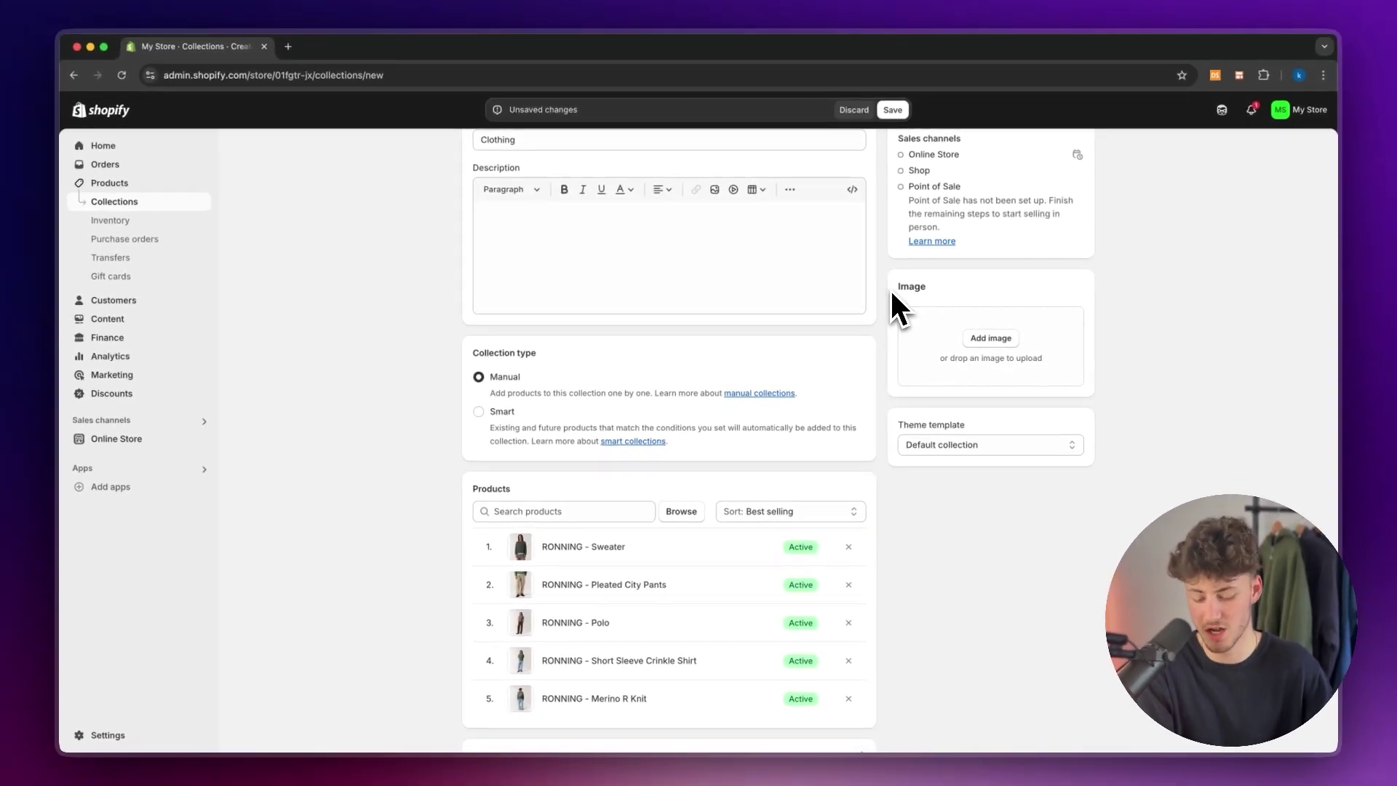
# Save the Clothing collection and go back to the collections list.
pyautogui.scroll(-3, 639, 652)
pyautogui.scroll(5, 579, 458)
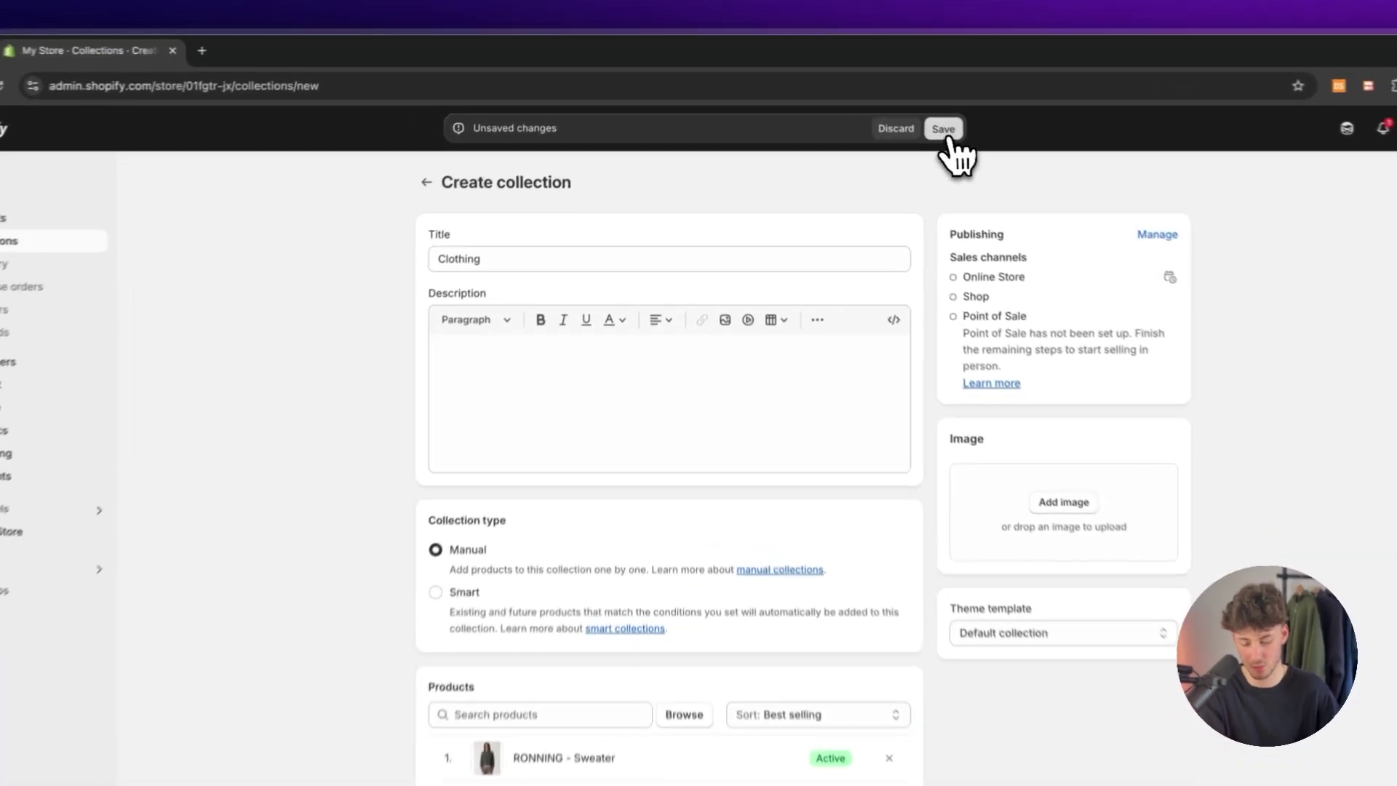
pyautogui.click(944, 130)
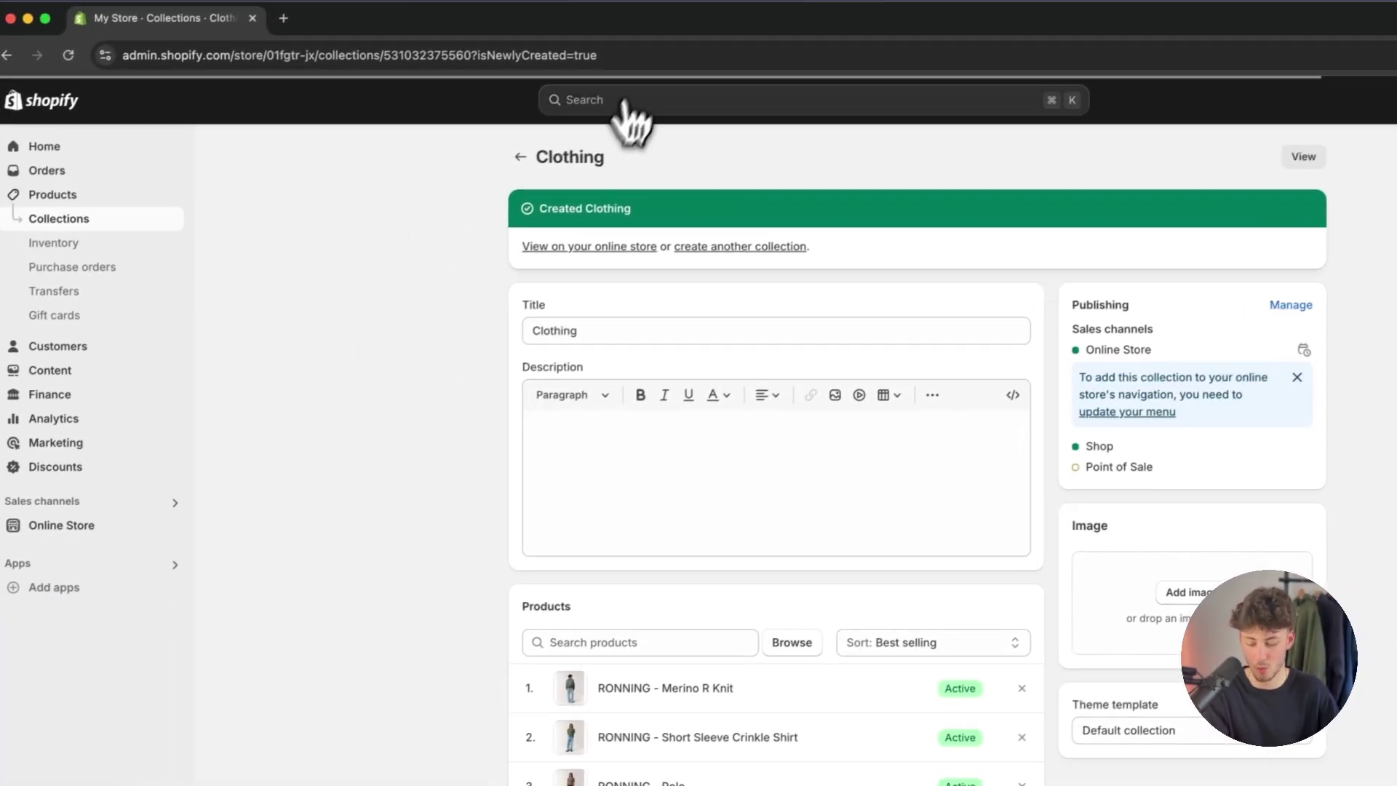
pyautogui.click(441, 181)
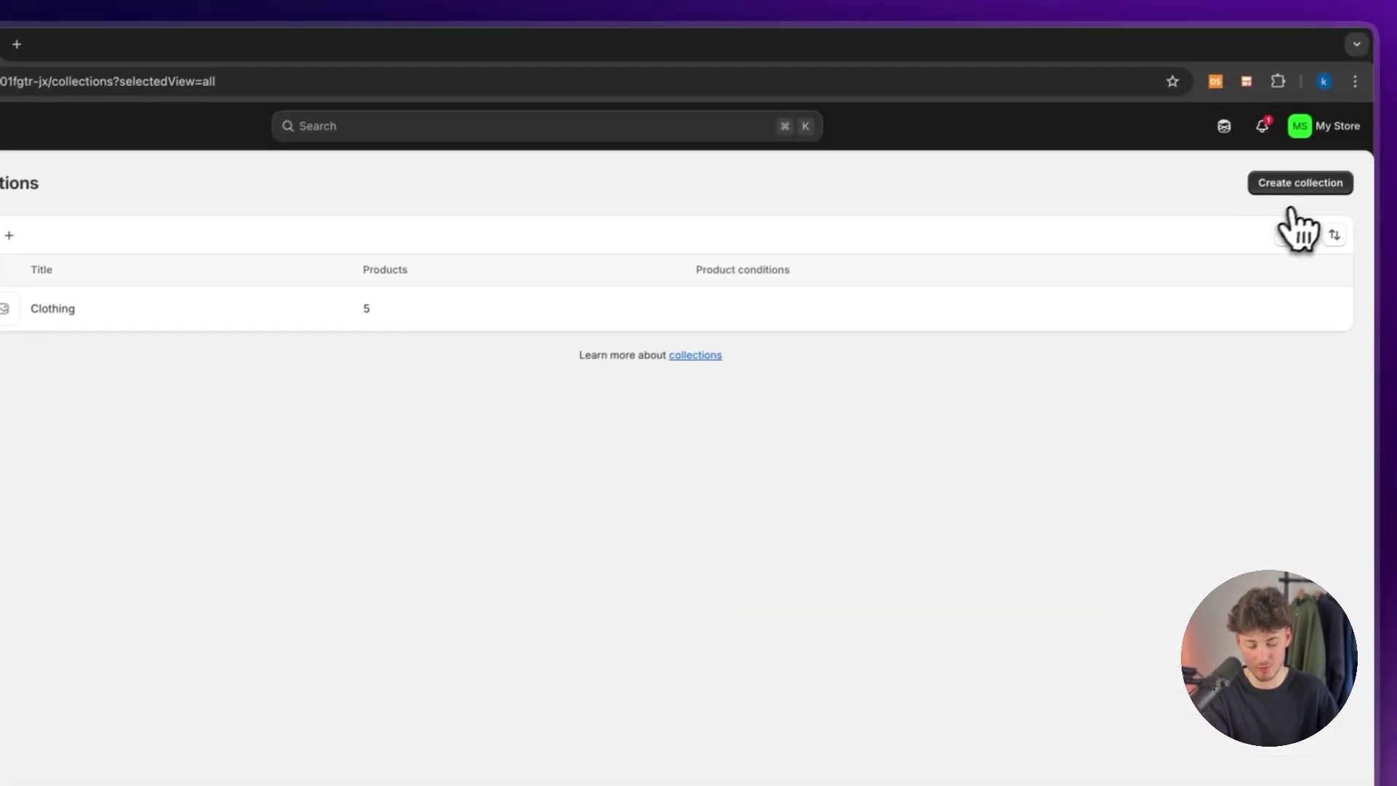
# Start another collection titled 'Accessoires'.
pyautogui.click(1371, 125)
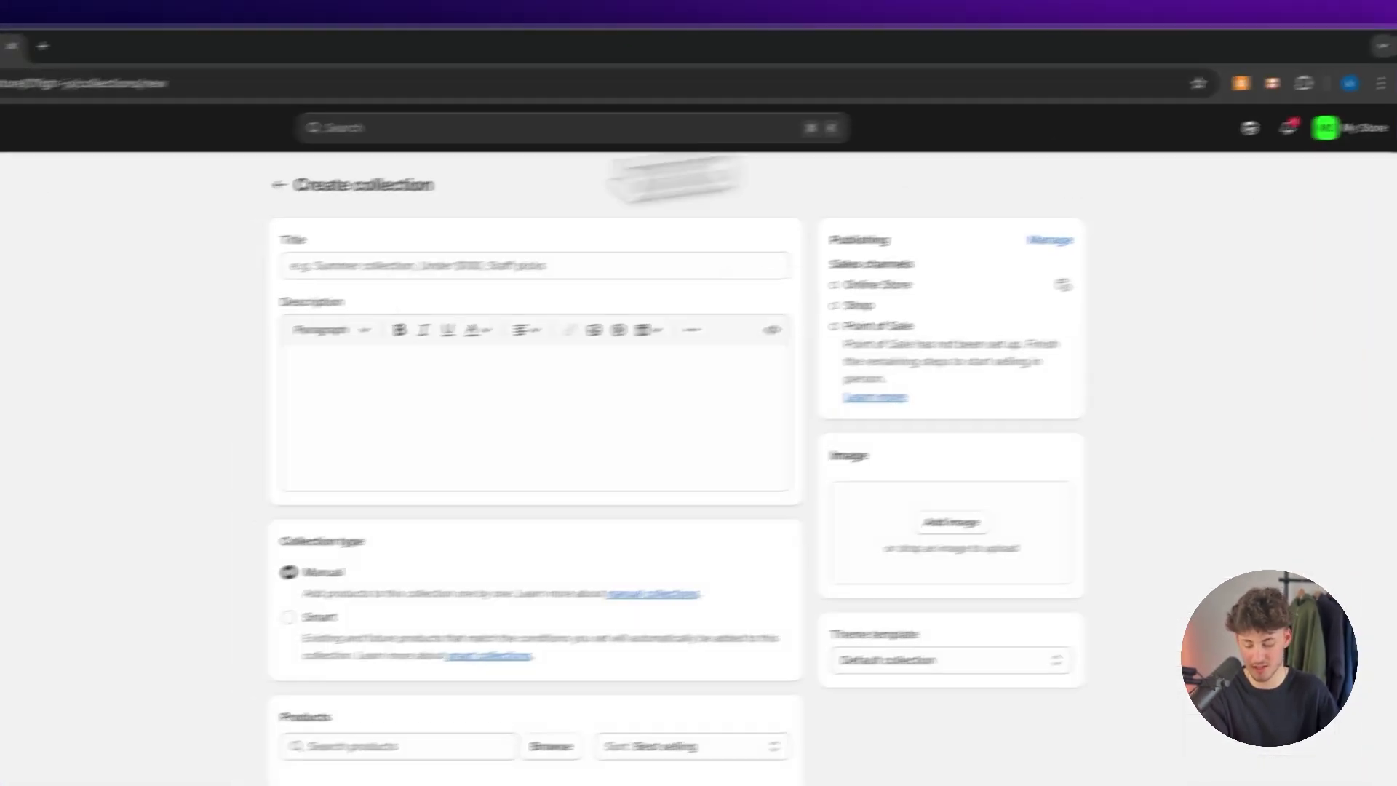
pyautogui.click(570, 239)
pyautogui.write('Accessoires')
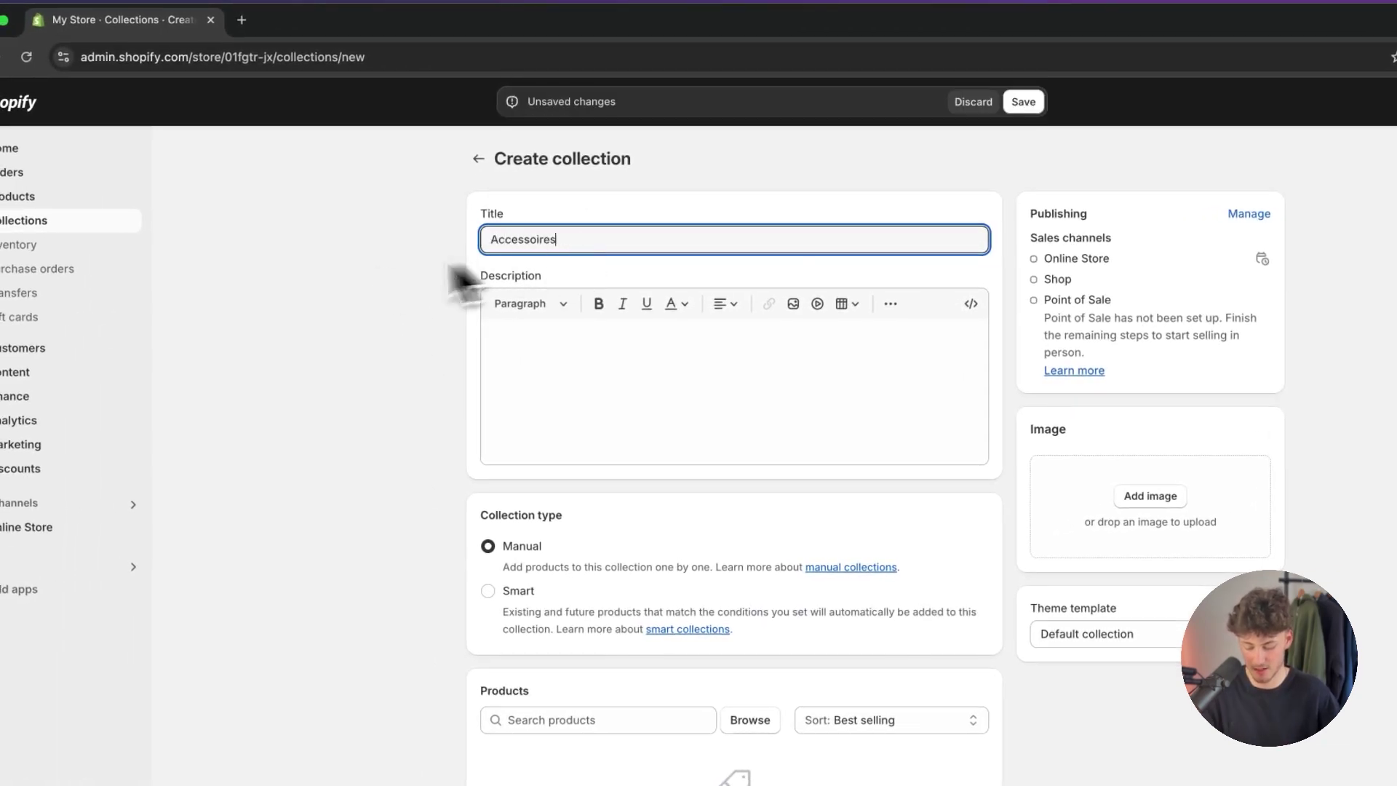
pyautogui.click(452, 271)
pyautogui.scroll(-5, 538, 364)
# Add the Sempre Sunglasses and BELT to Accessoires and save it.
pyautogui.click(749, 549)
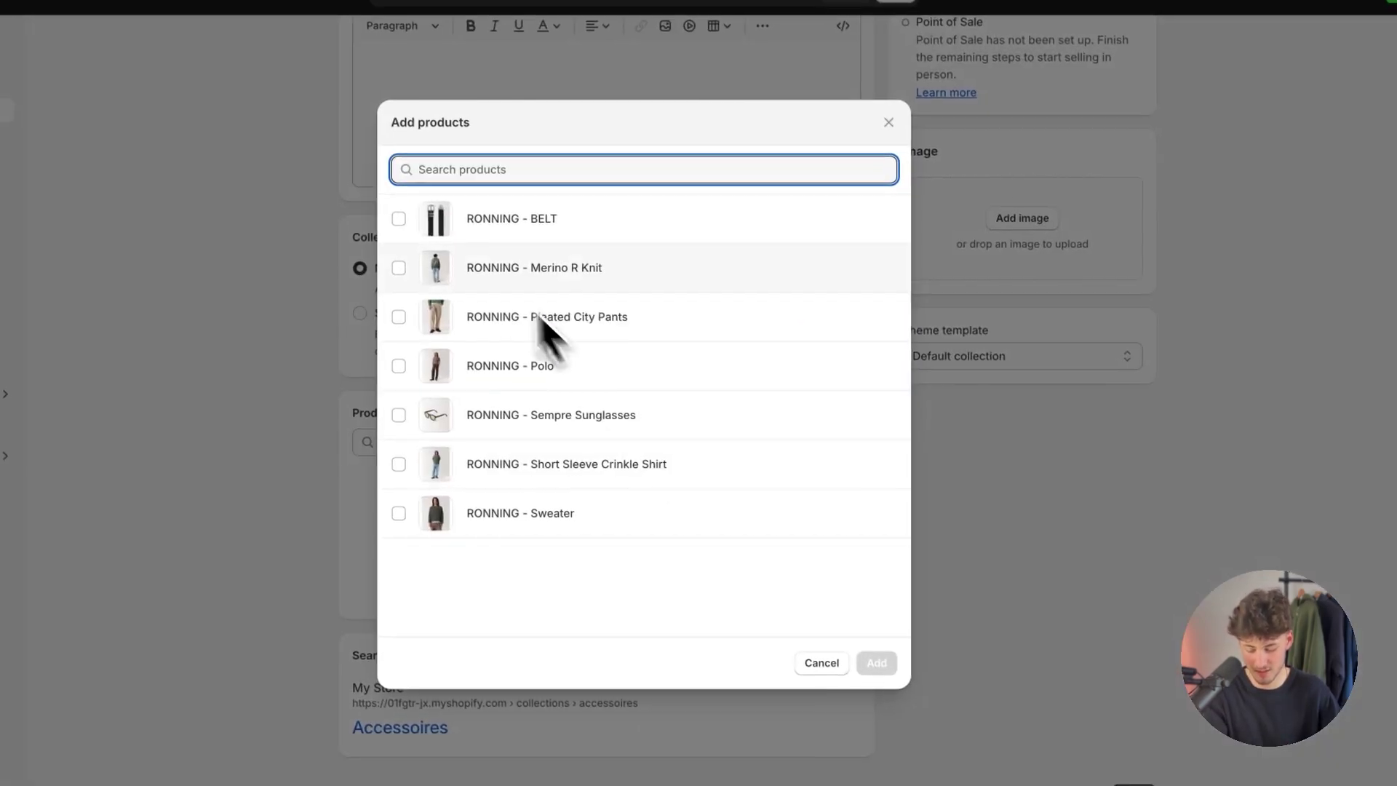
pyautogui.click(542, 419)
pyautogui.click(561, 218)
pyautogui.click(874, 661)
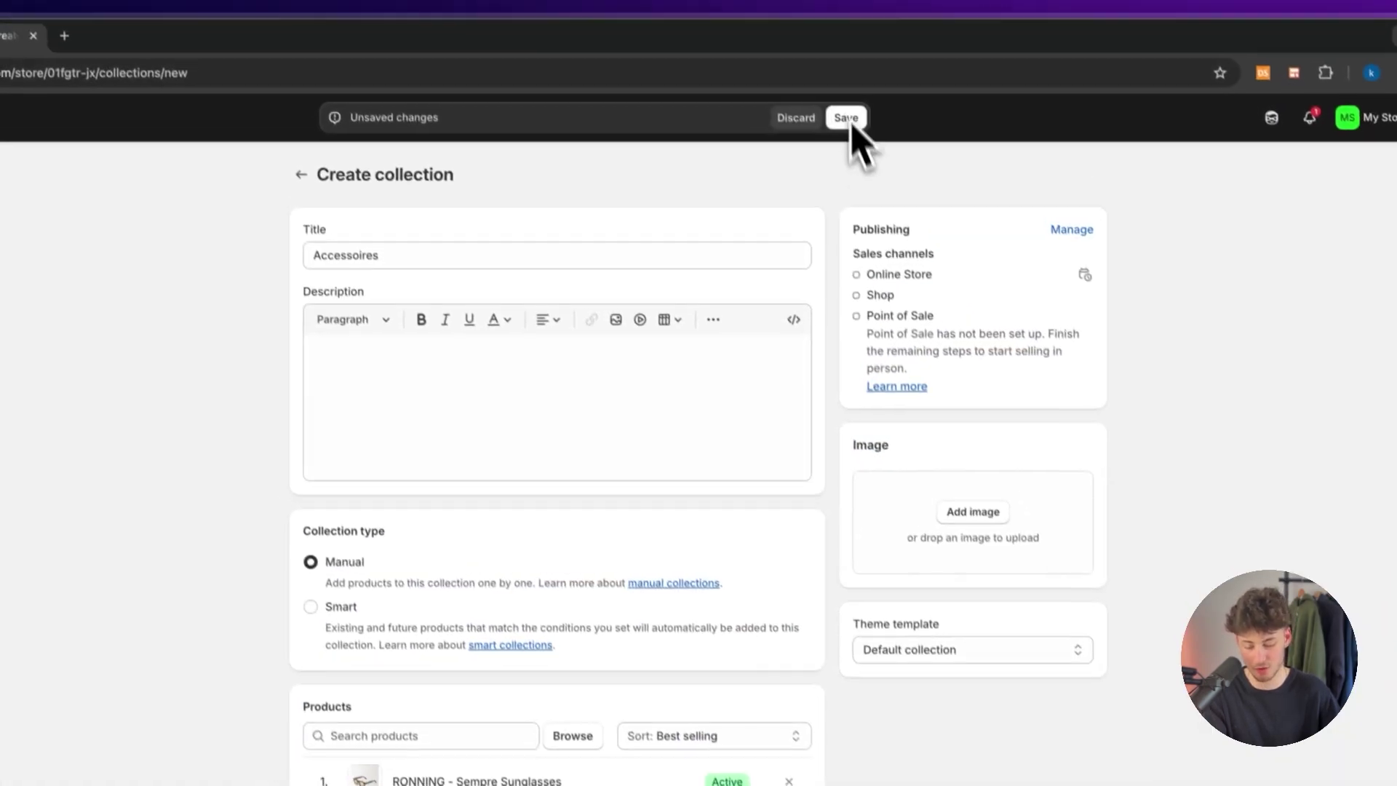
pyautogui.click(806, 44)
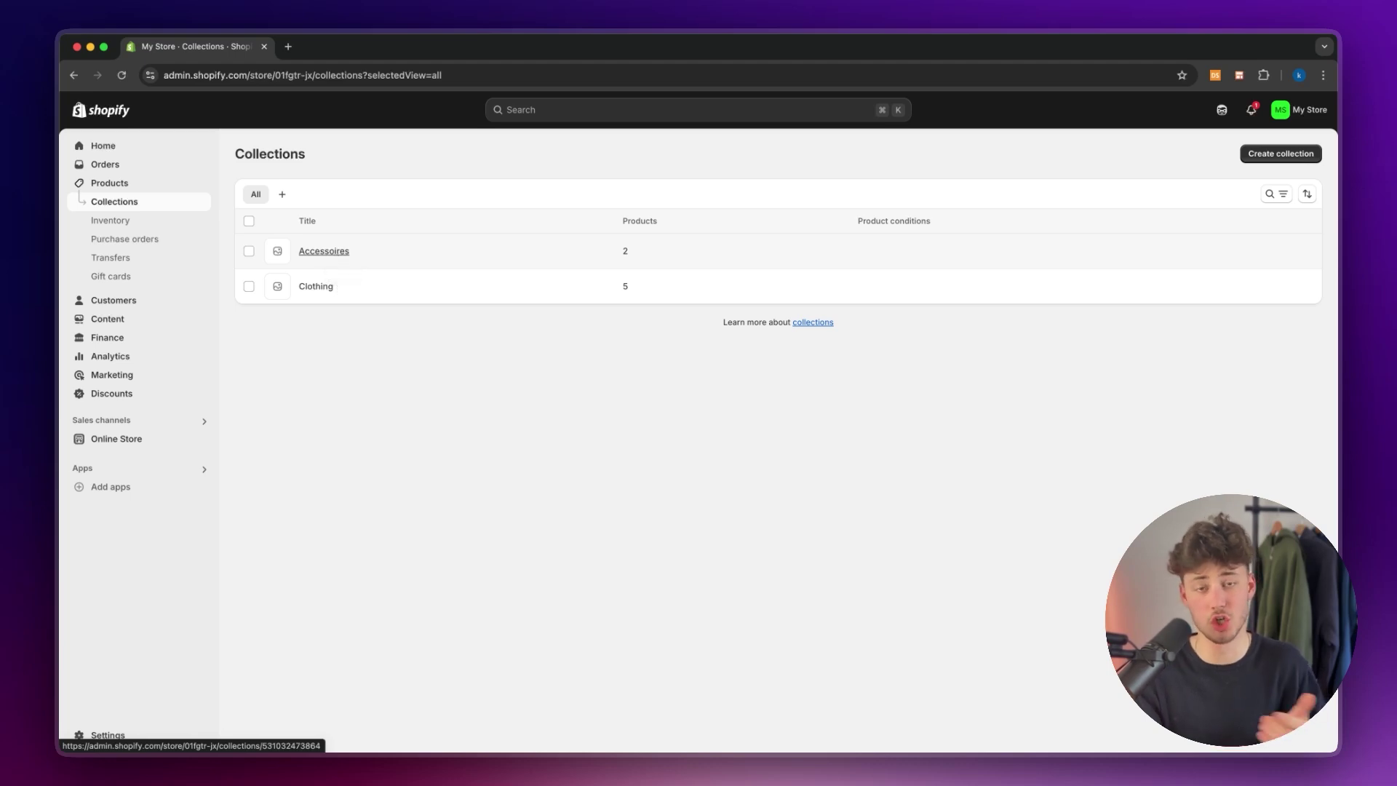
# Open the Dawn theme's Customize editor from Online Store in a new tab.
pyautogui.click(161, 441)
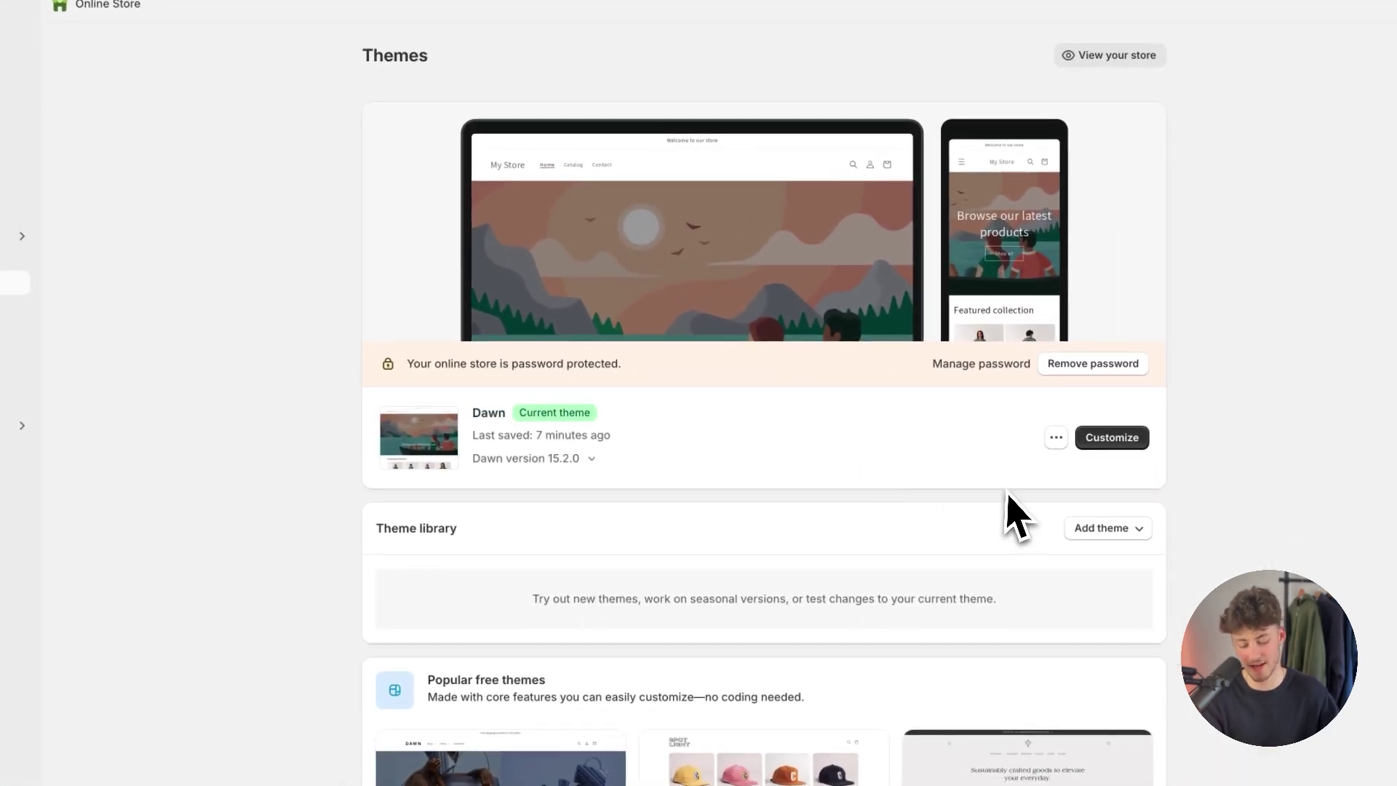
pyautogui.scroll(-1, 1013, 515)
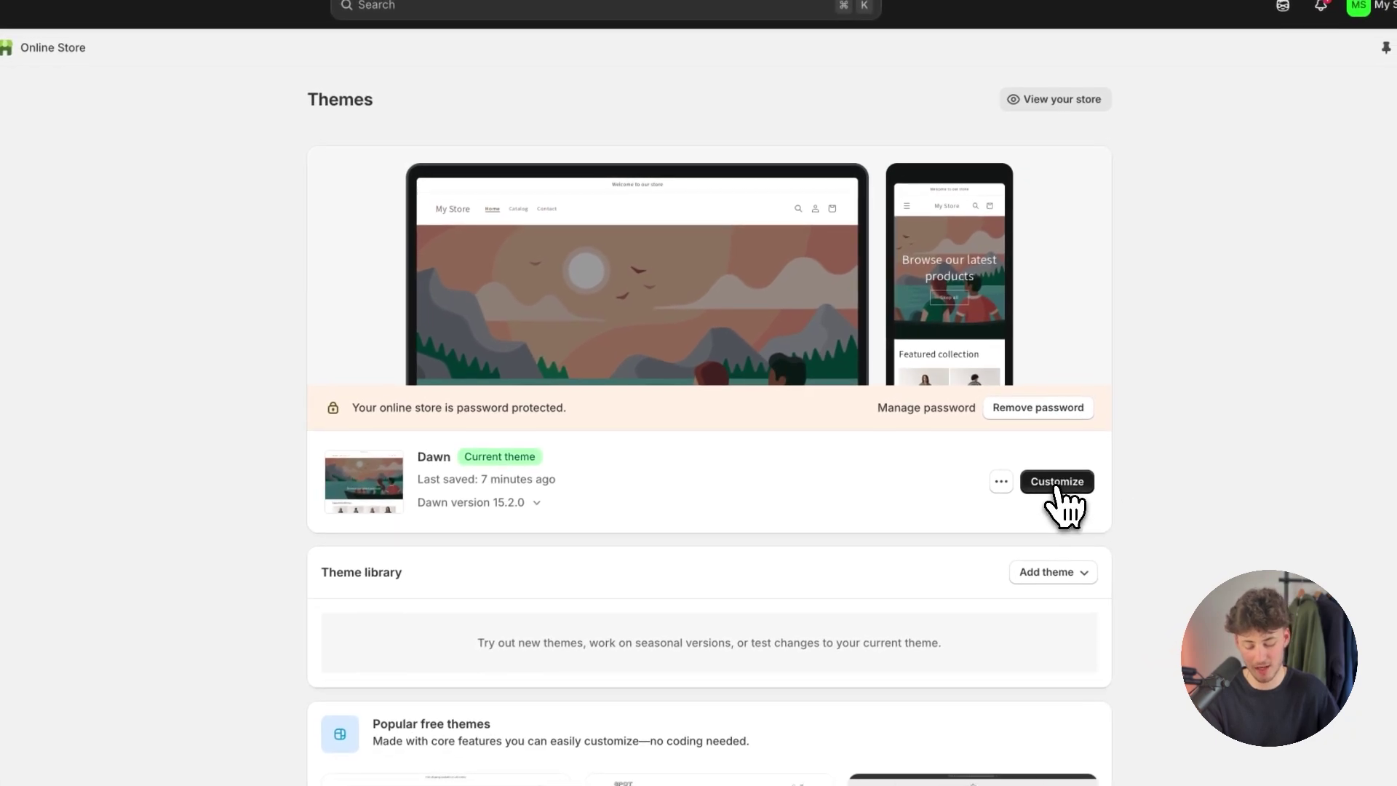
pyautogui.rightClick(1059, 488)
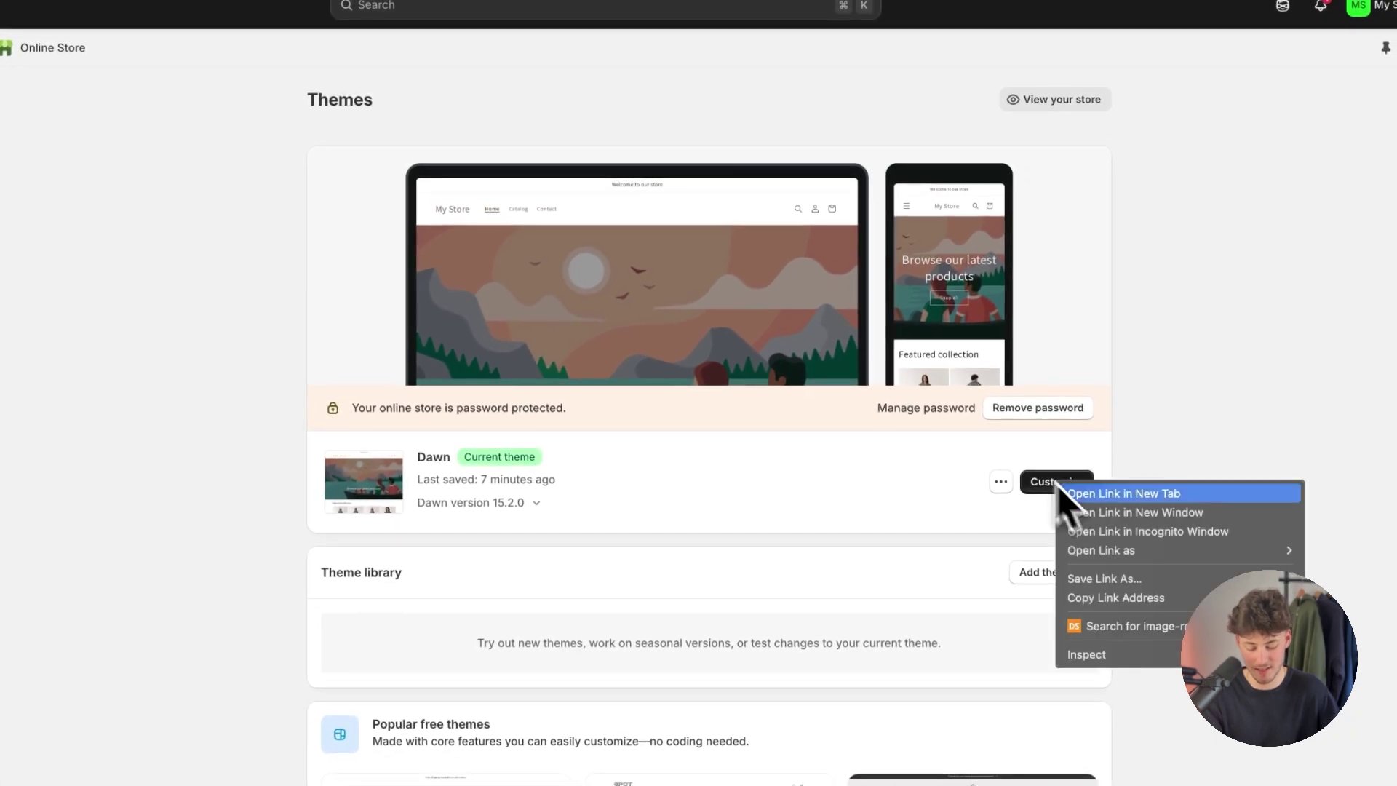
pyautogui.click(1103, 492)
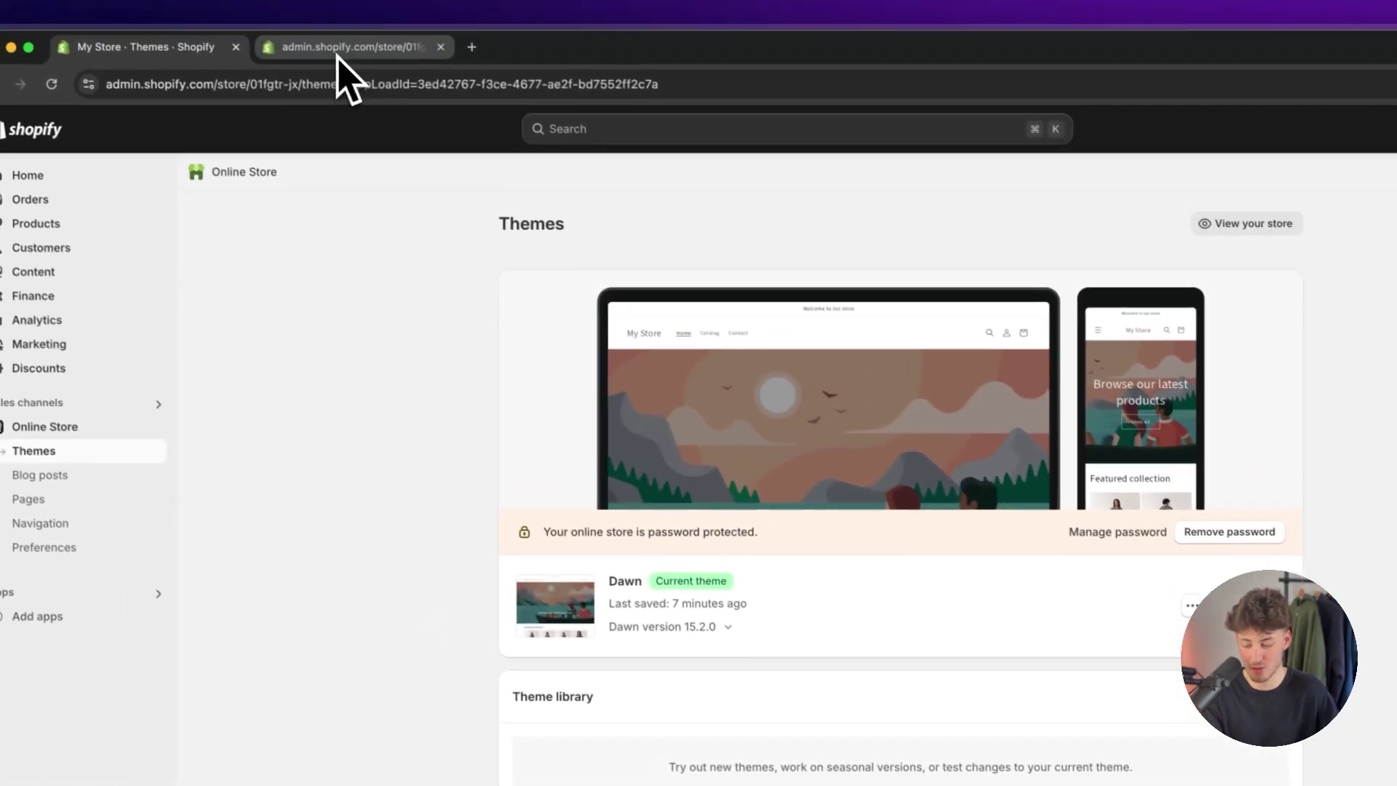
pyautogui.click(342, 48)
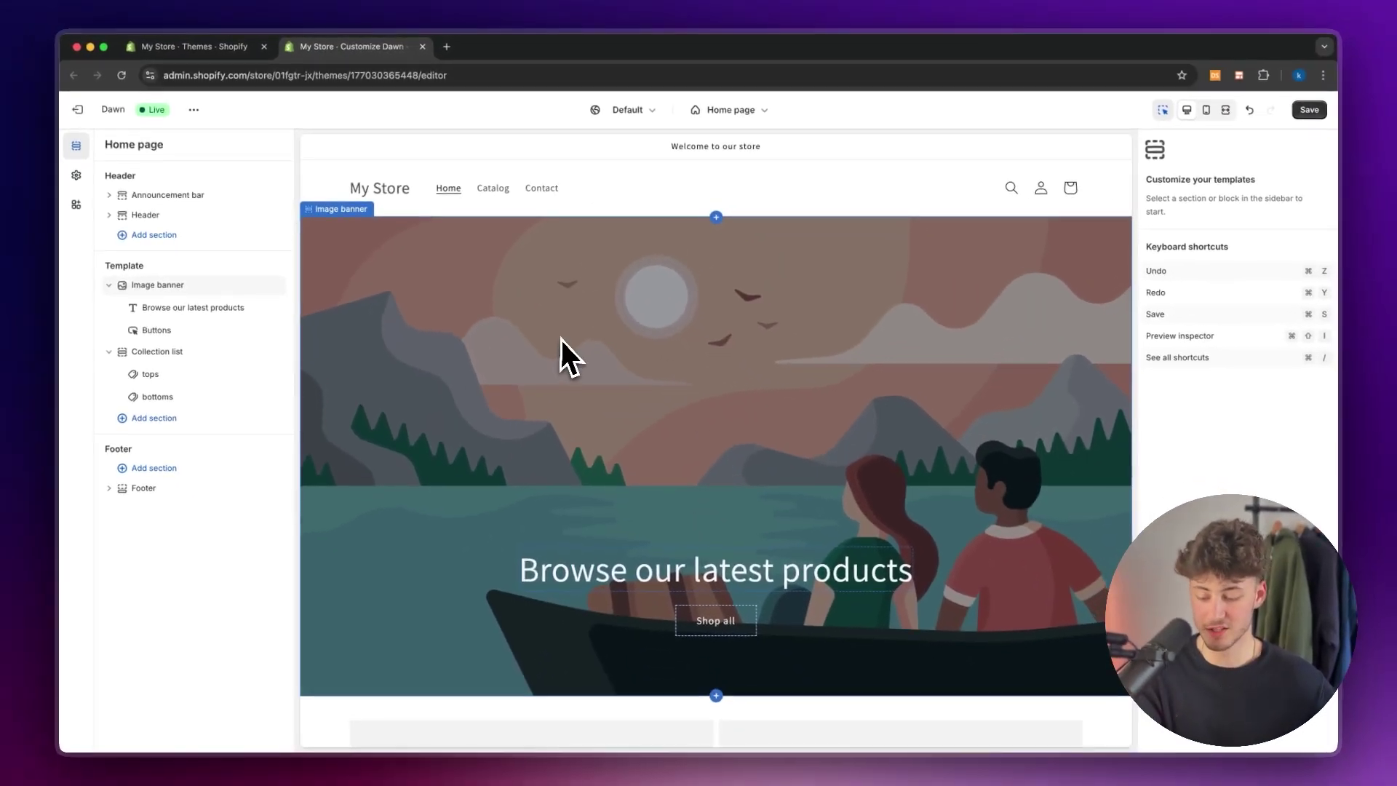
# Scroll the home page preview and select the Image banner section.
pyautogui.scroll(-2, 562, 339)
pyautogui.scroll(-3, 565, 353)
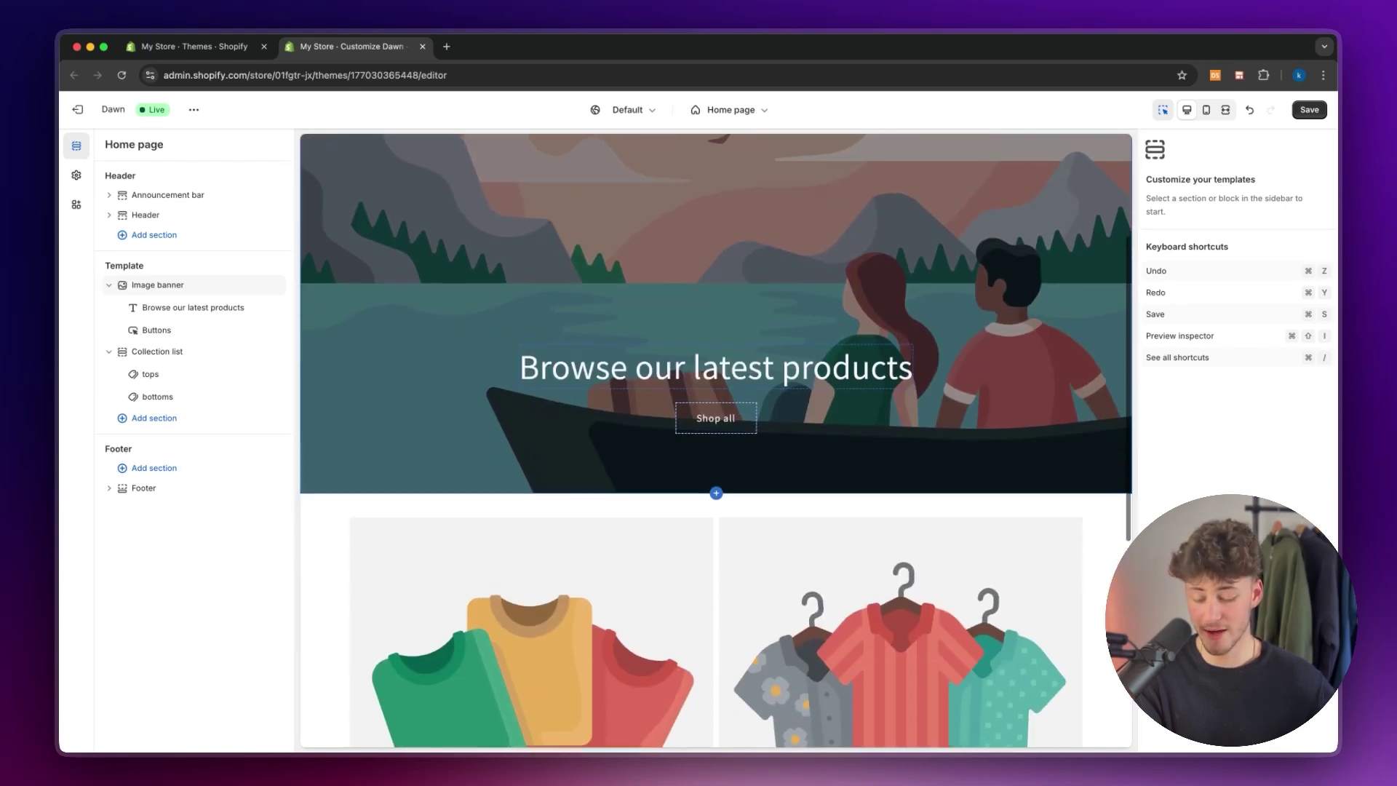
pyautogui.scroll(-1, 710, 393)
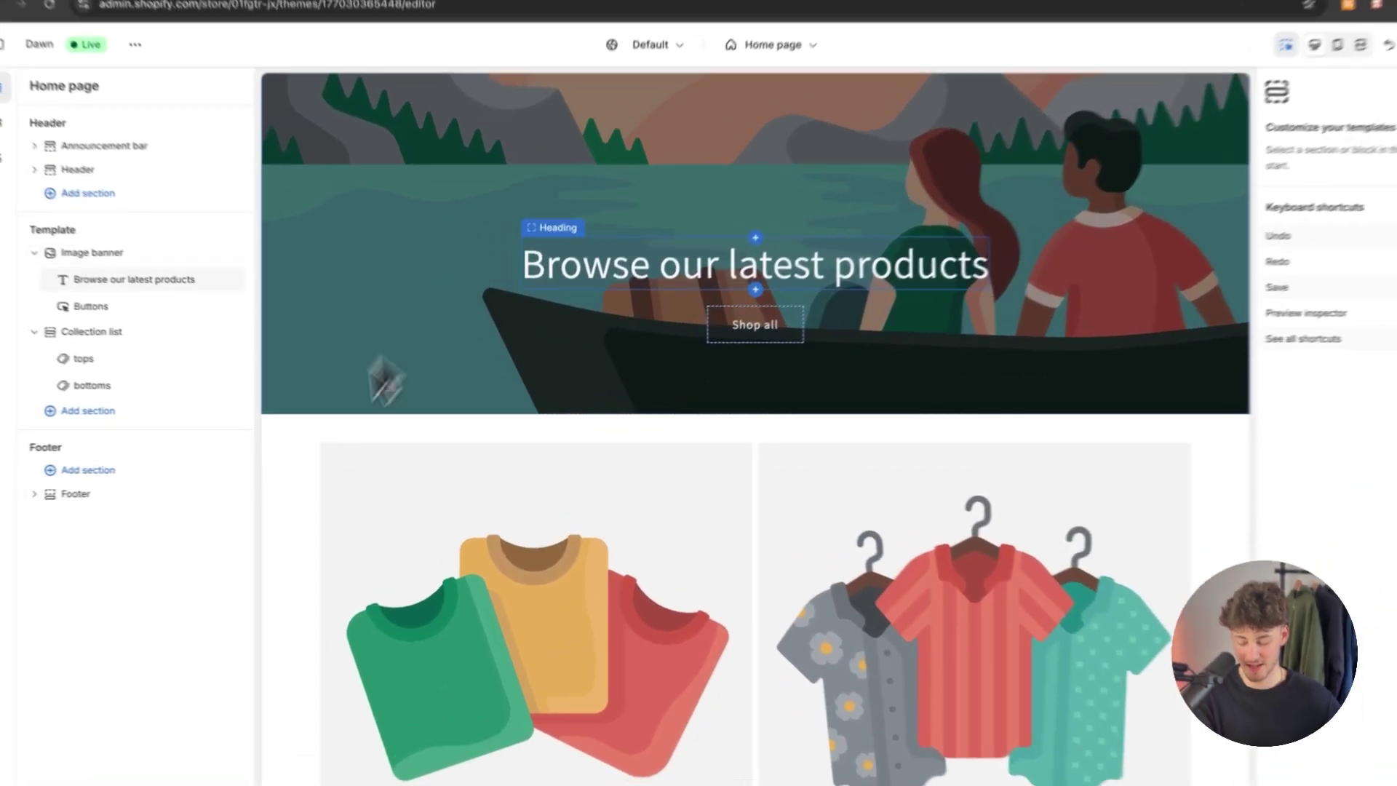
pyautogui.click(383, 374)
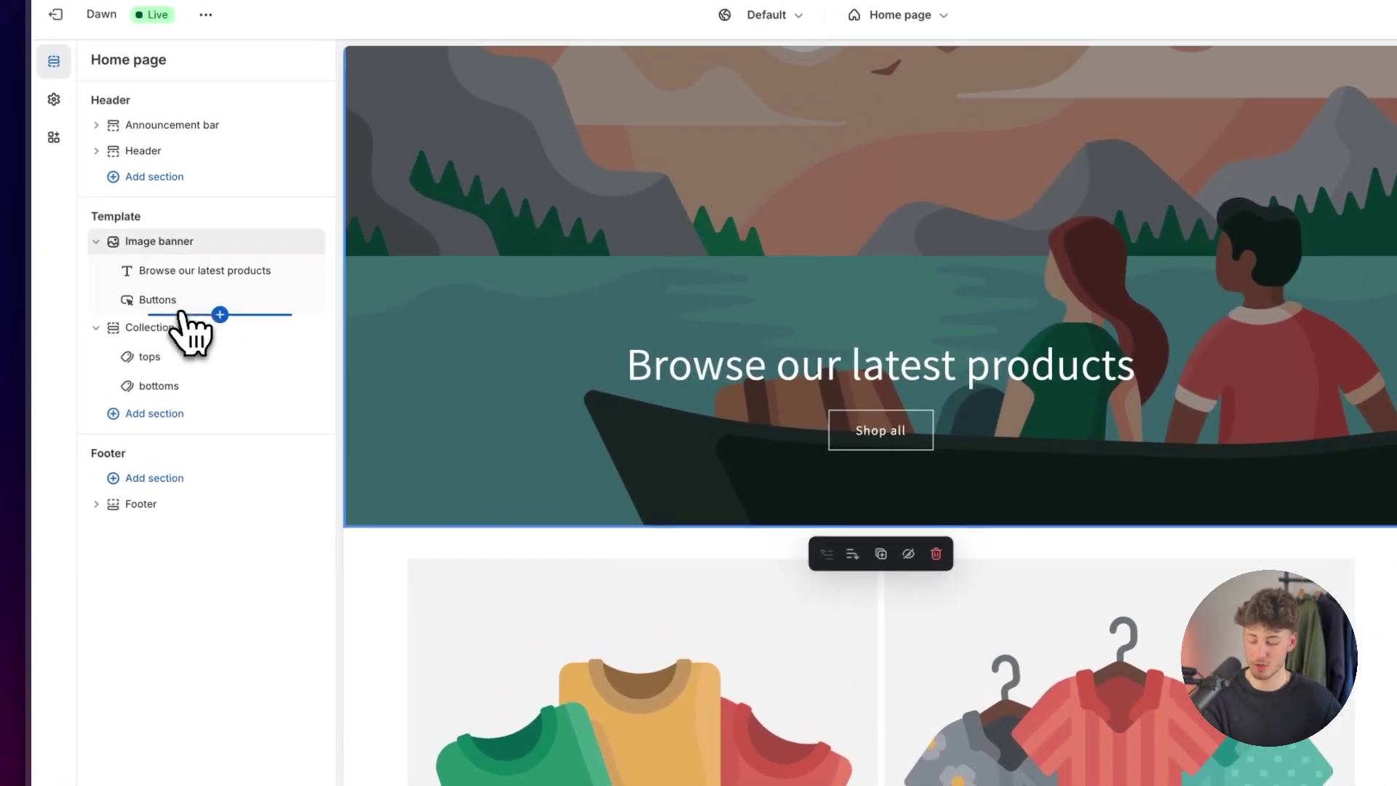
pyautogui.click(208, 319)
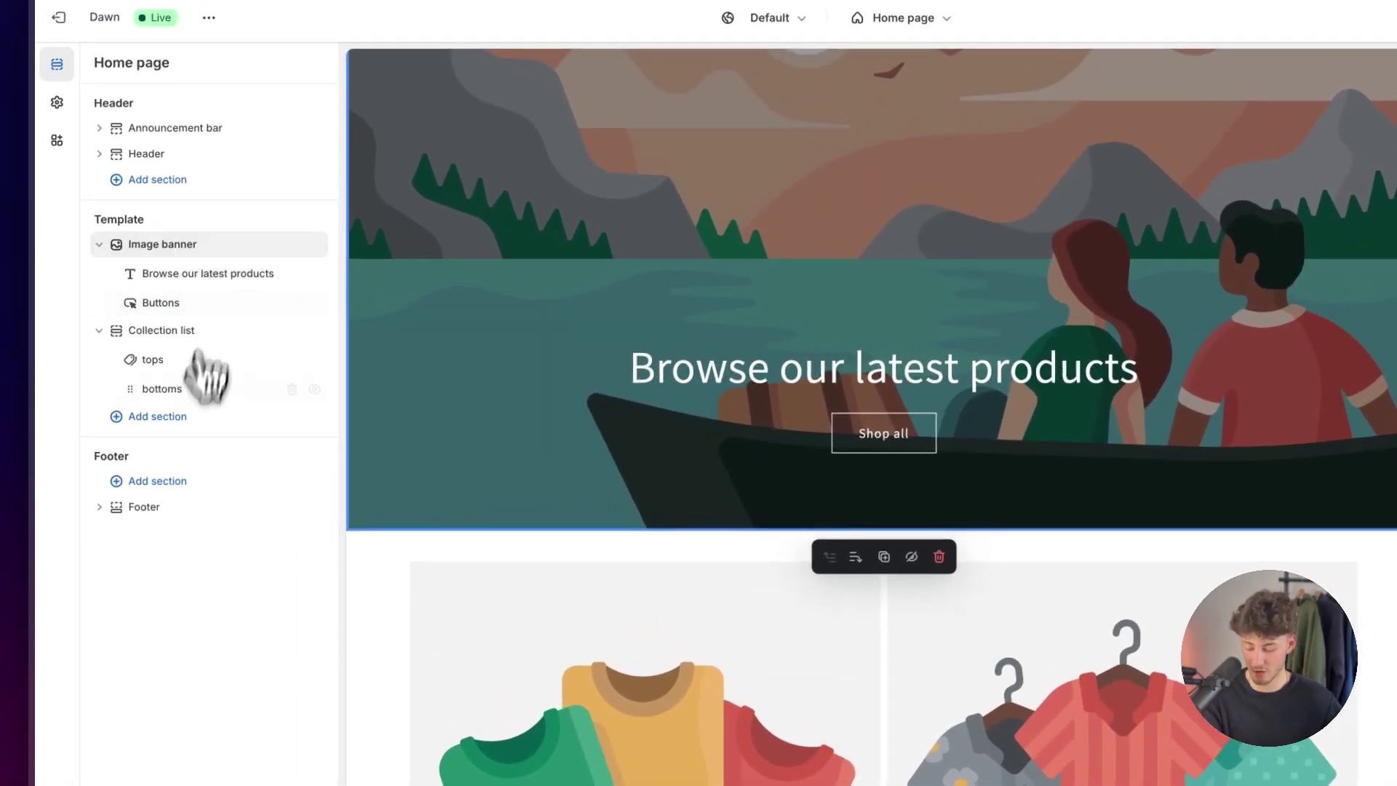
# Add a section below Collection list and search sections for 'collection'.
pyautogui.click(157, 417)
pyautogui.scroll(-2, 463, 484)
pyautogui.scroll(2, 463, 484)
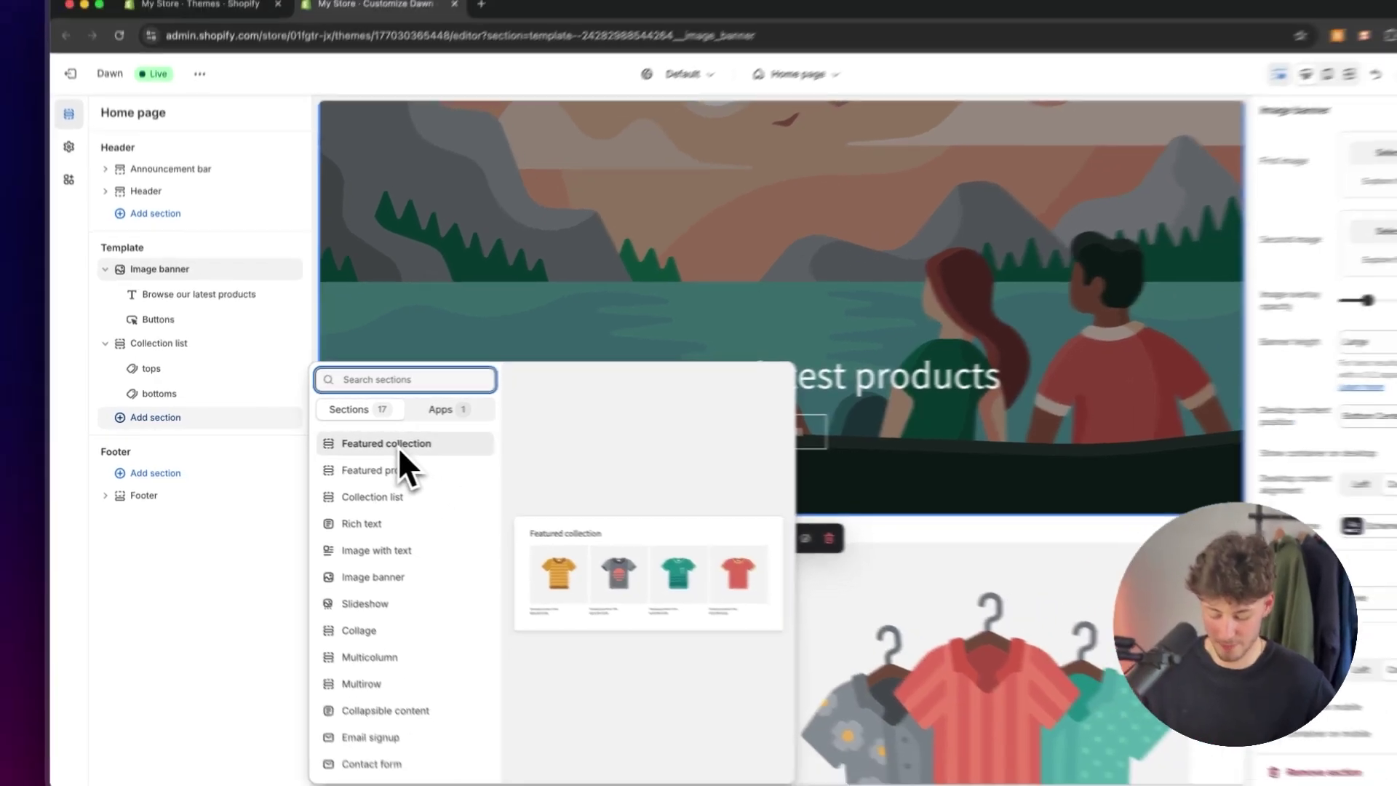
pyautogui.write('co')
pyautogui.write('llection')
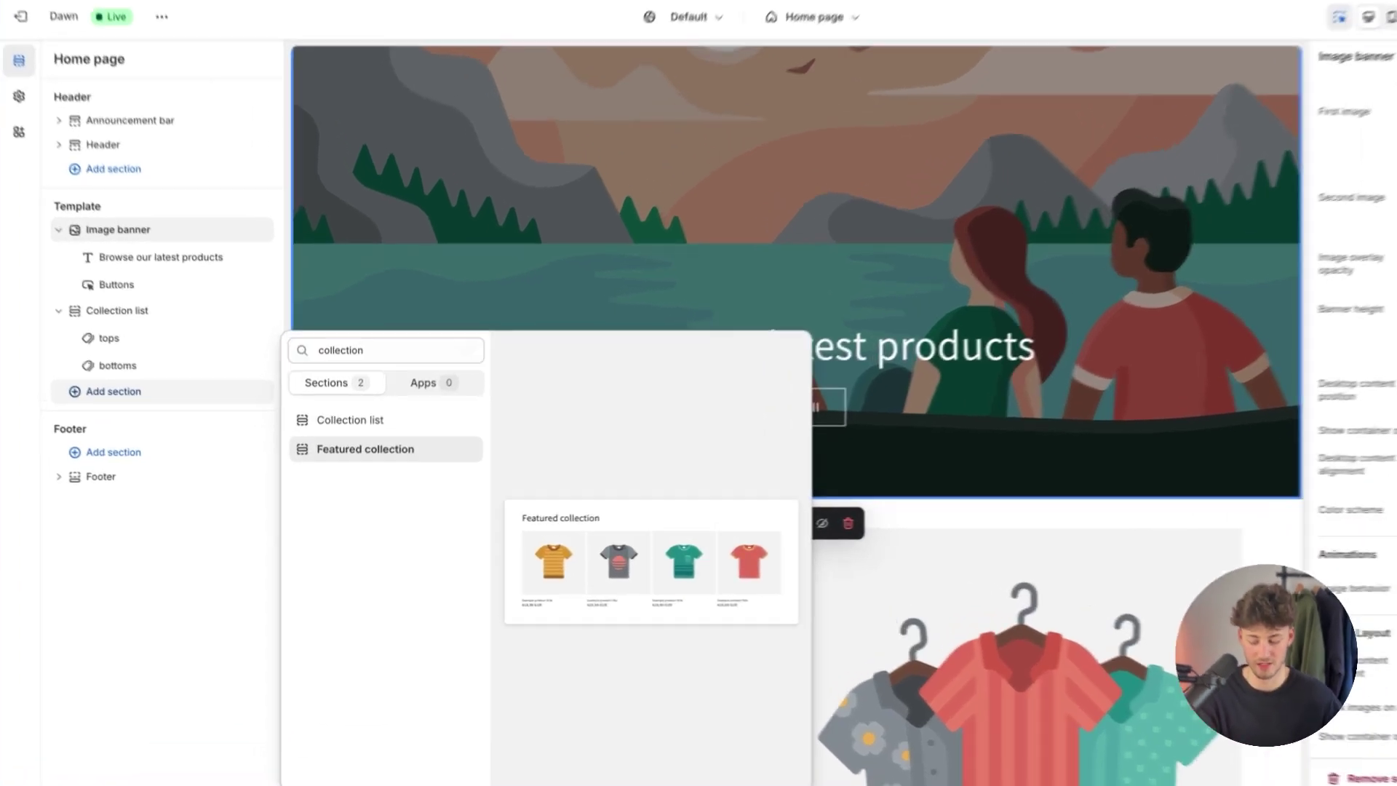
# Add a Featured collection section set to the Clothing collection.
pyautogui.click(361, 465)
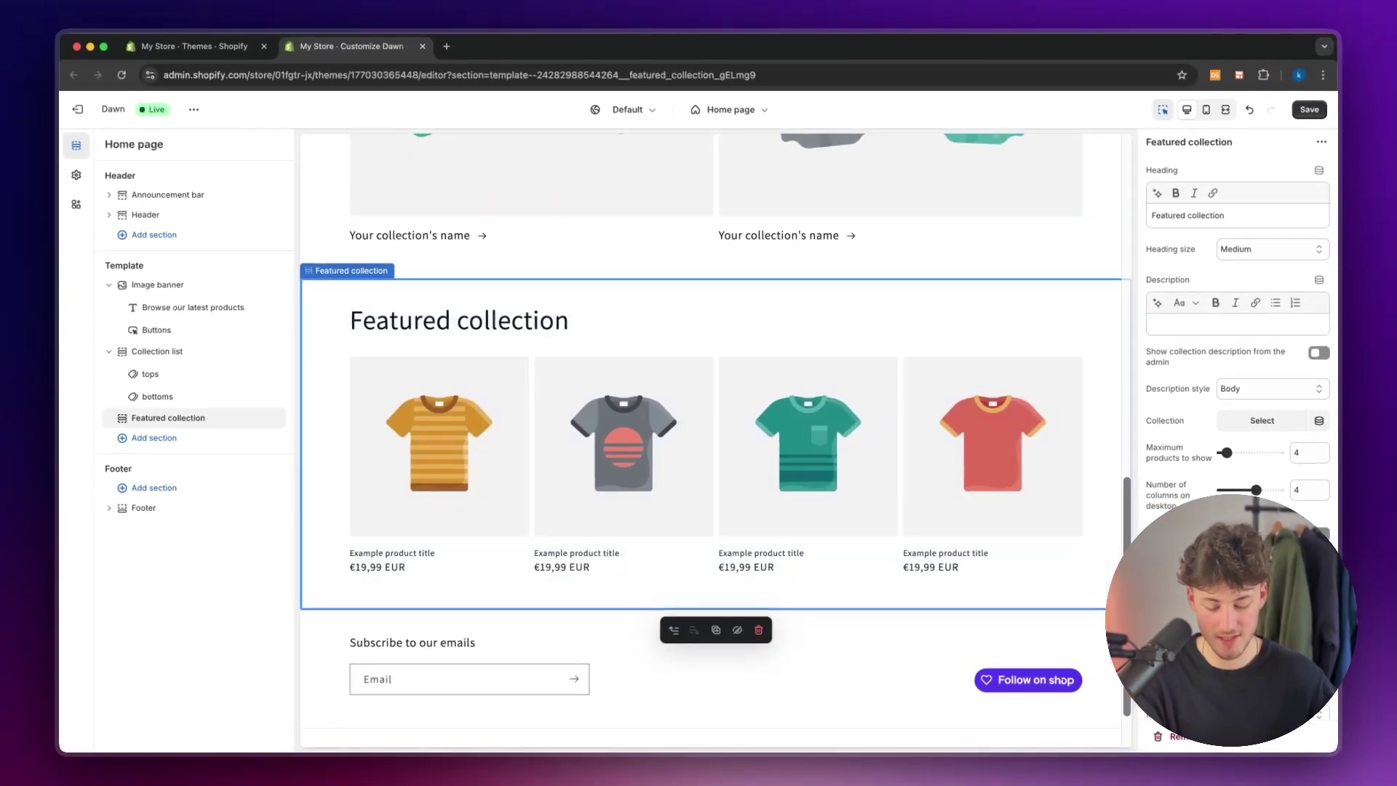
pyautogui.scroll(-5, 1214, 452)
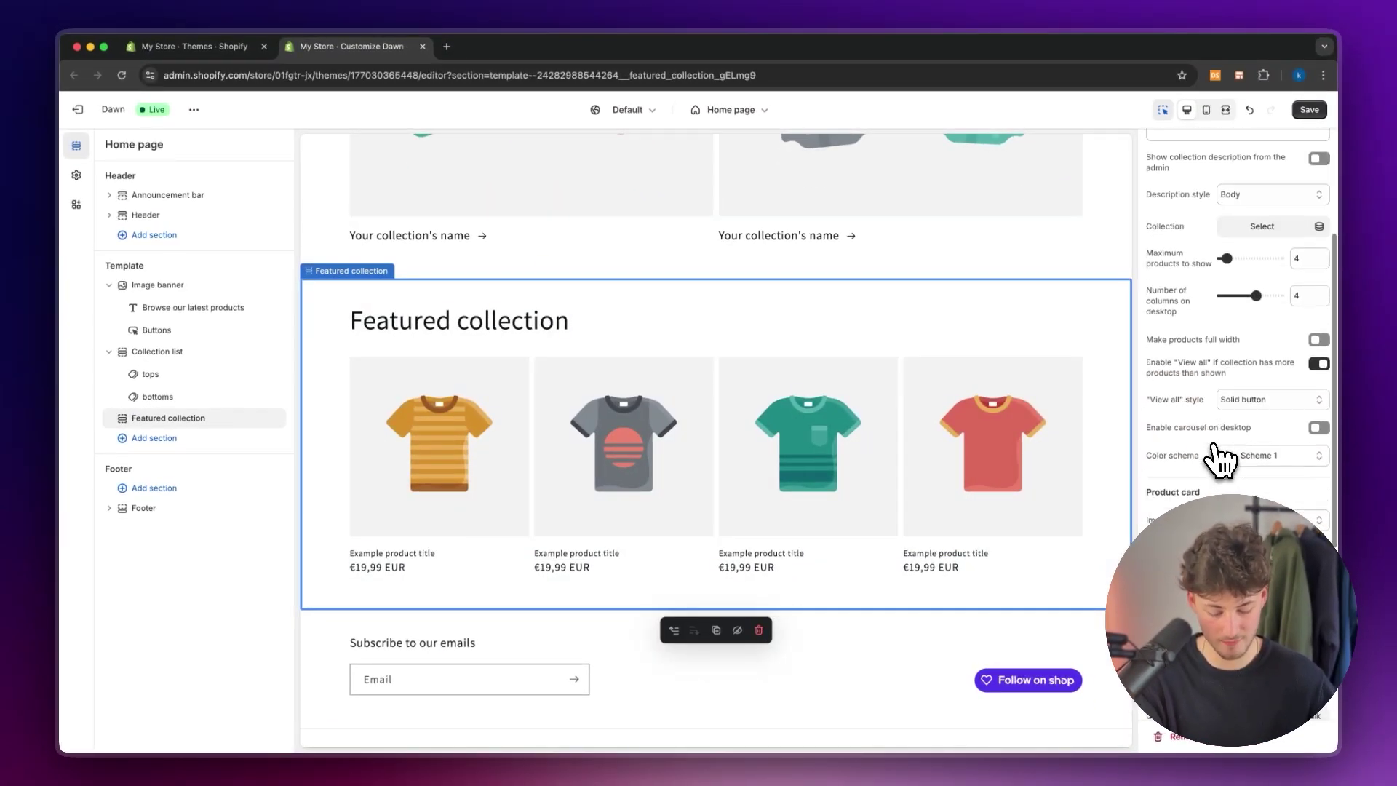
pyautogui.scroll(-2, 1213, 459)
pyautogui.scroll(-2, 1213, 458)
pyautogui.scroll(-5, 1213, 459)
pyautogui.scroll(15, 1222, 458)
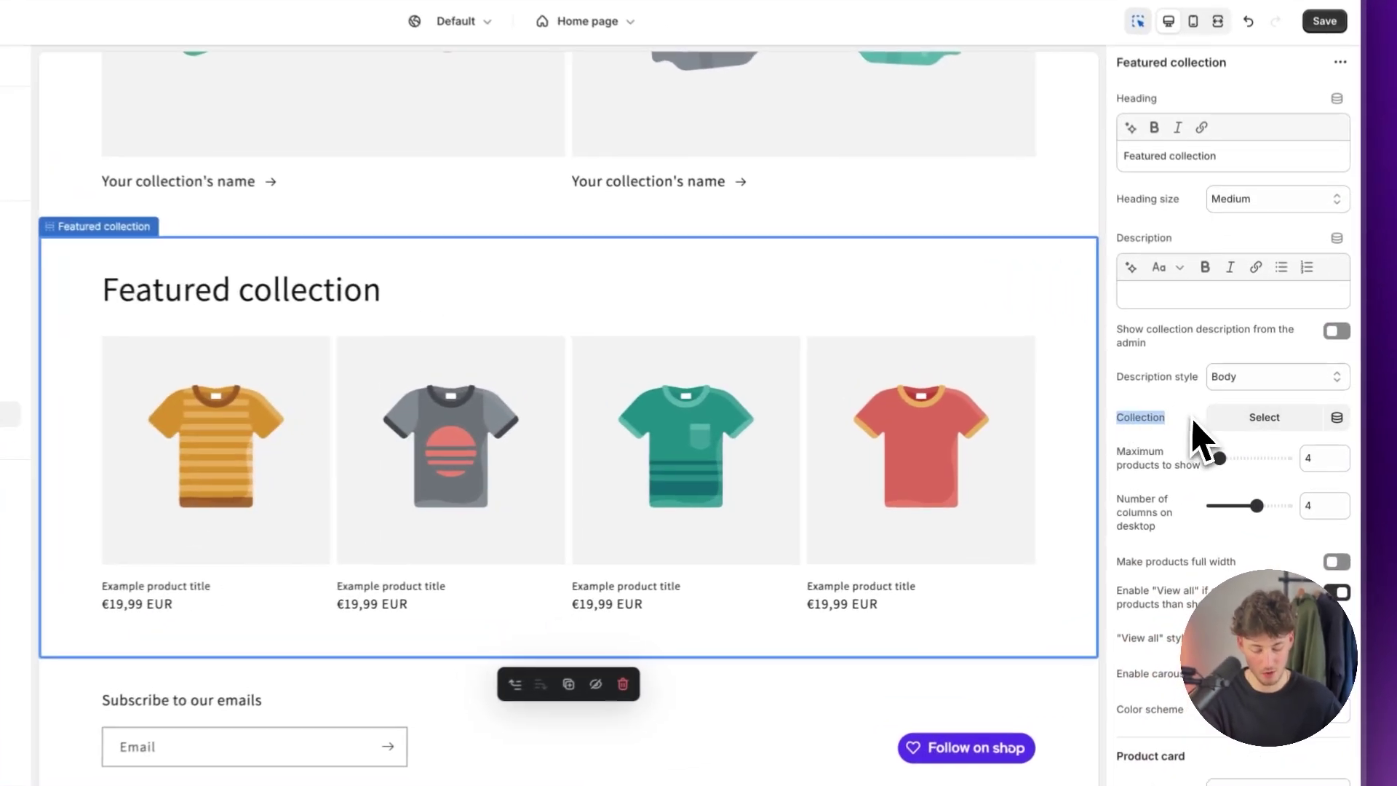
pyautogui.click(1269, 422)
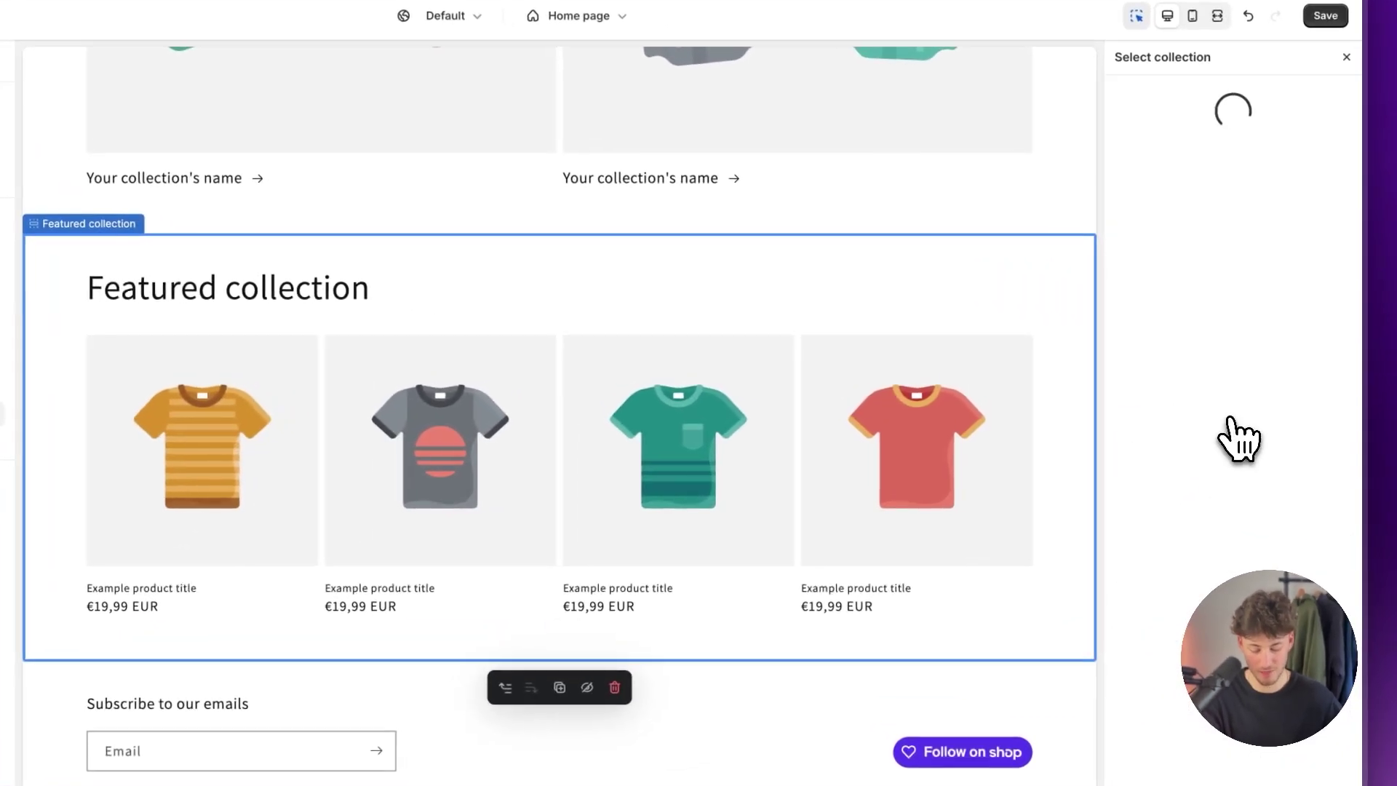
pyautogui.click(1212, 251)
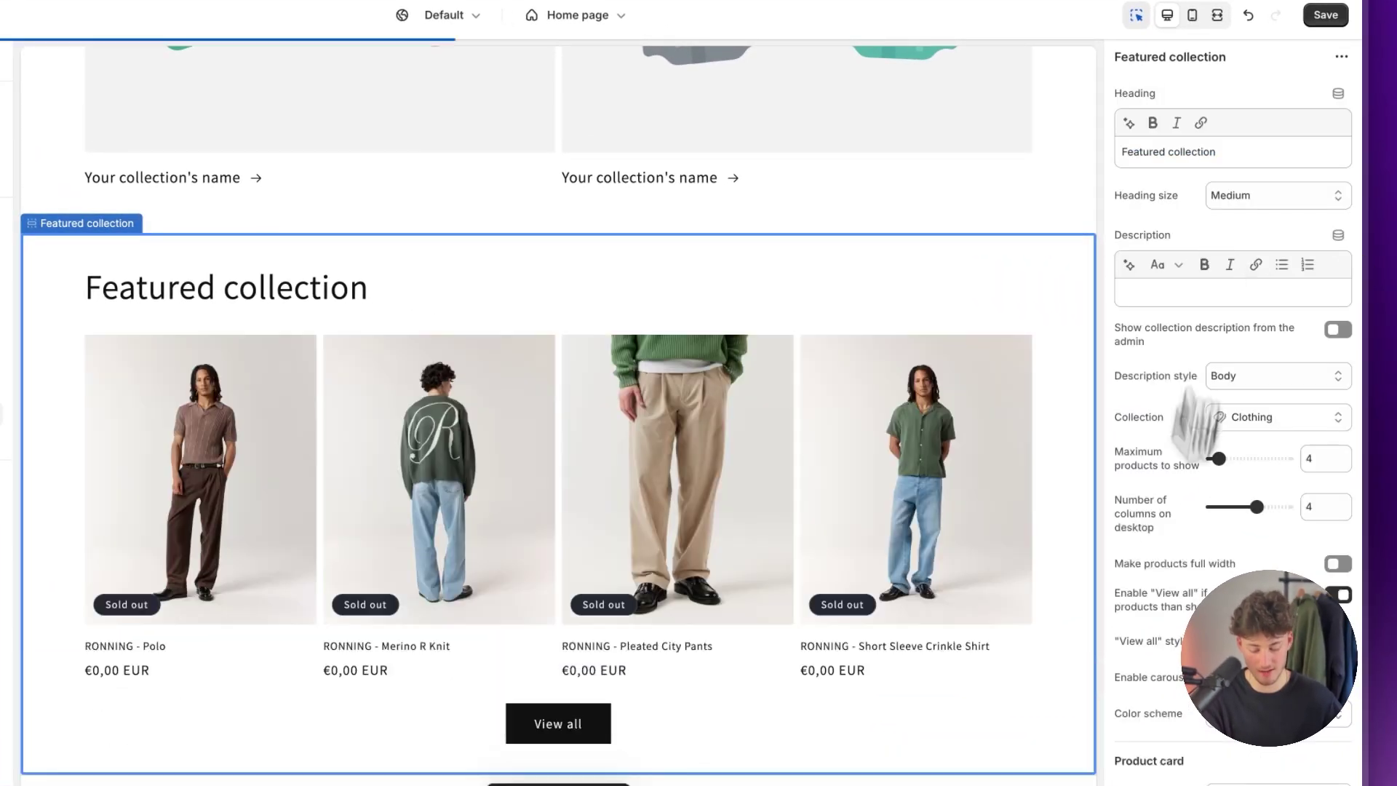
# Turn off the 'View all' button for the featured Clothing section.
pyautogui.scroll(-2, 955, 624)
pyautogui.scroll(2, 880, 602)
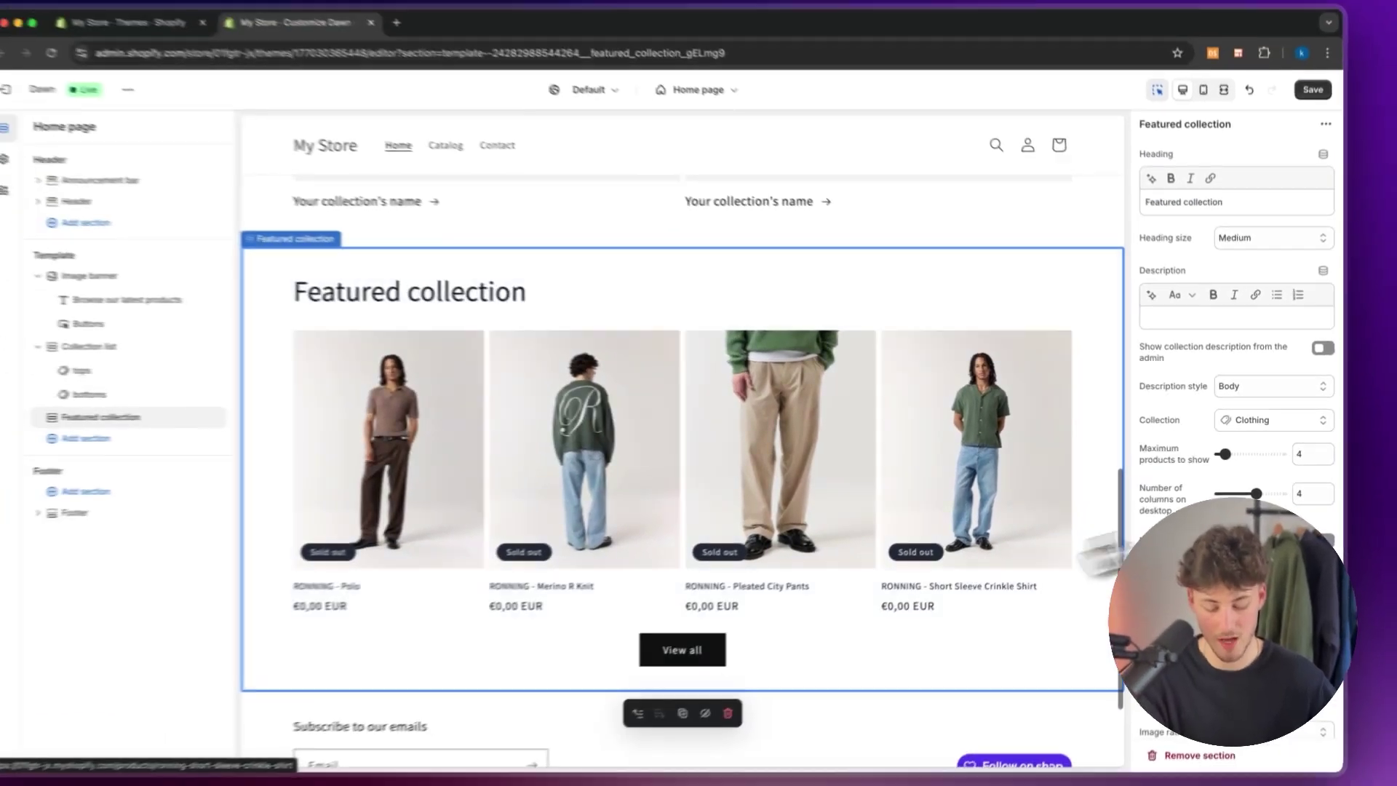
pyautogui.scroll(-4, 1230, 437)
pyautogui.scroll(-3, 1237, 437)
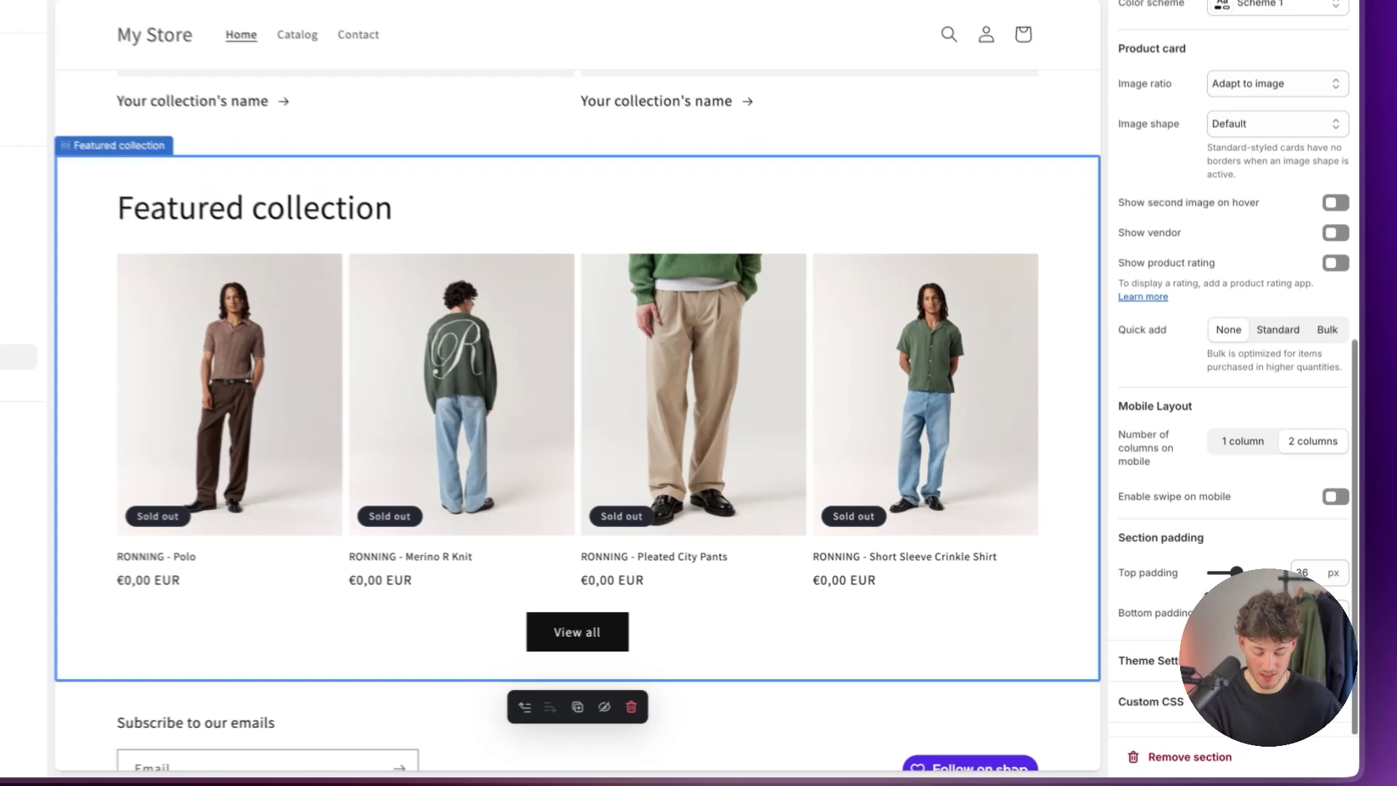
pyautogui.scroll(5, 1237, 437)
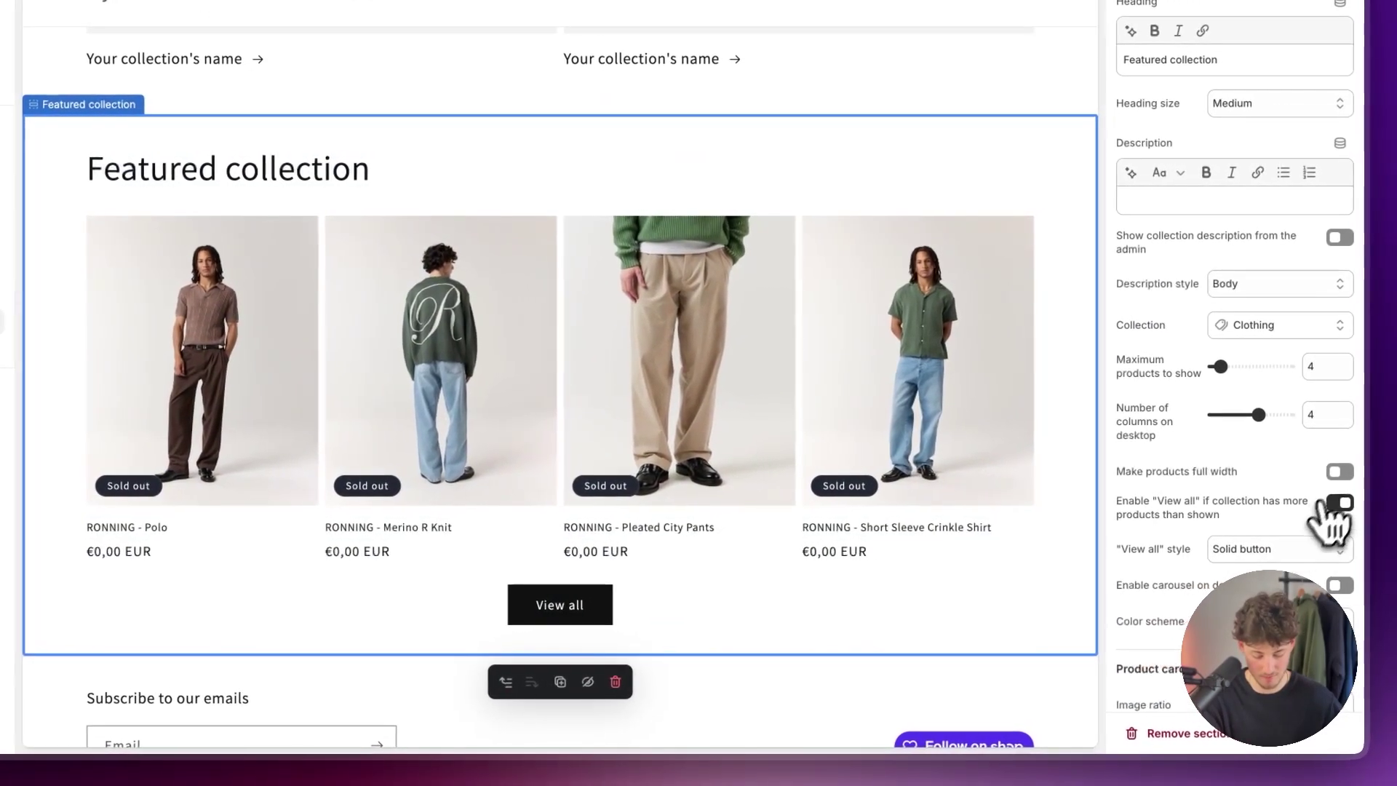
pyautogui.click(1381, 500)
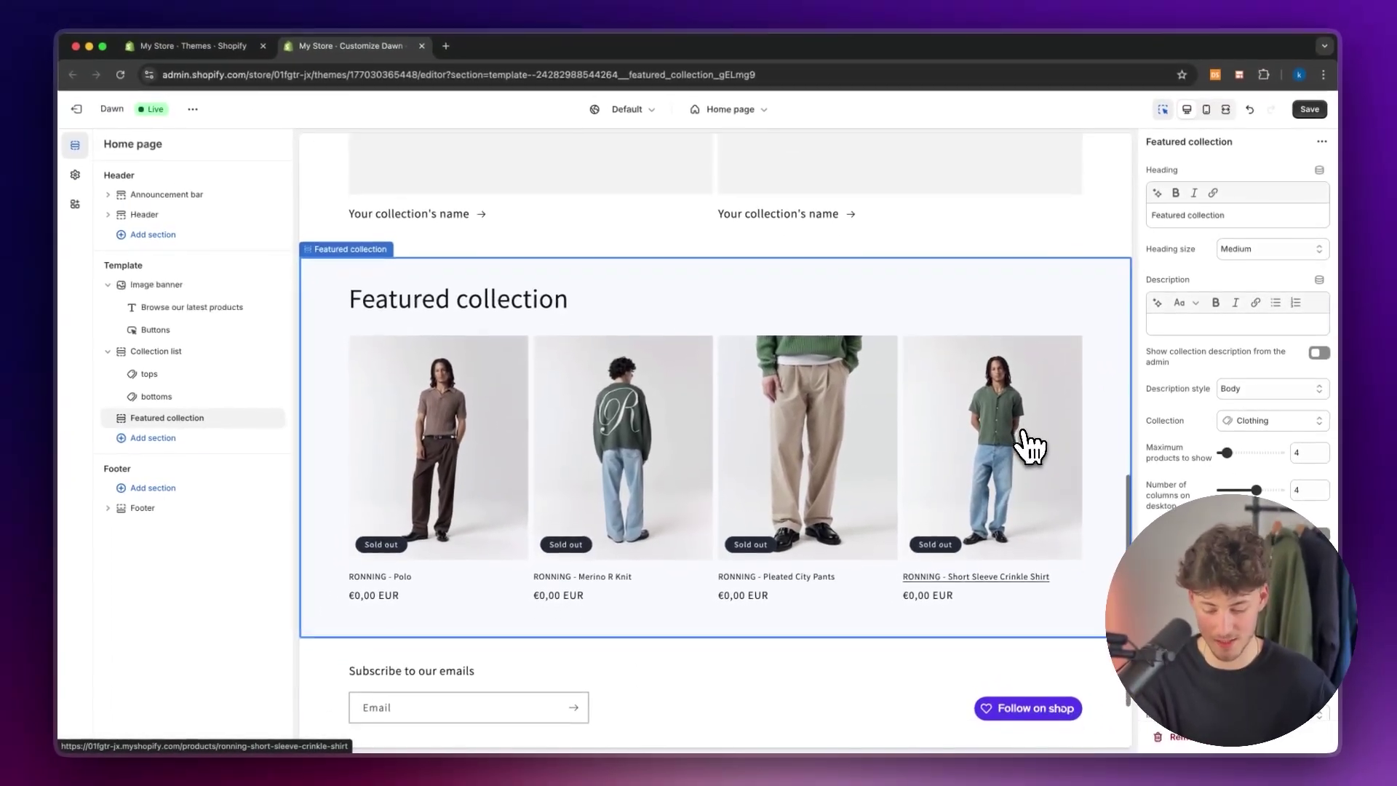
# Set the collection list's first card to Clothing and second card to Accessoires.
pyautogui.scroll(8, 1023, 435)
pyautogui.scroll(-3, 1023, 435)
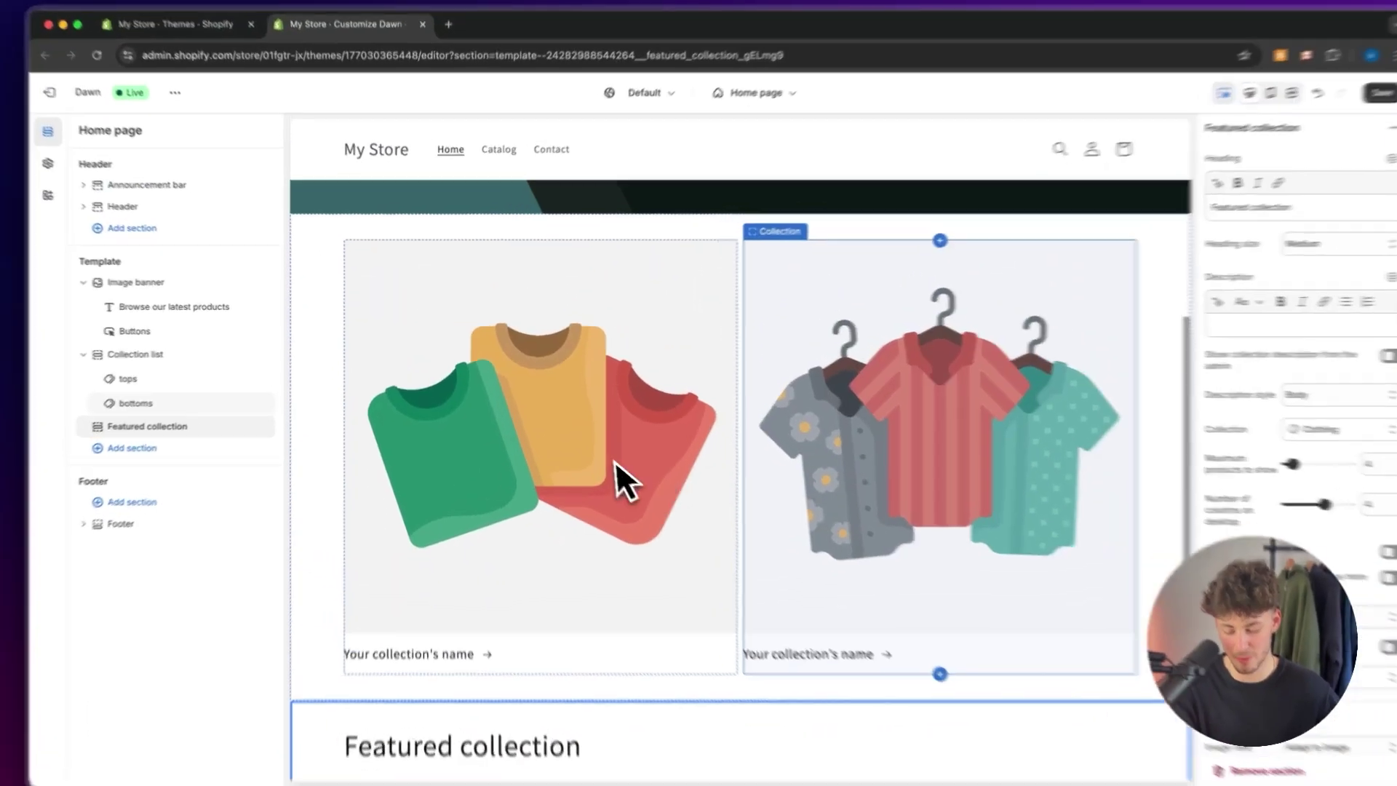
pyautogui.click(616, 466)
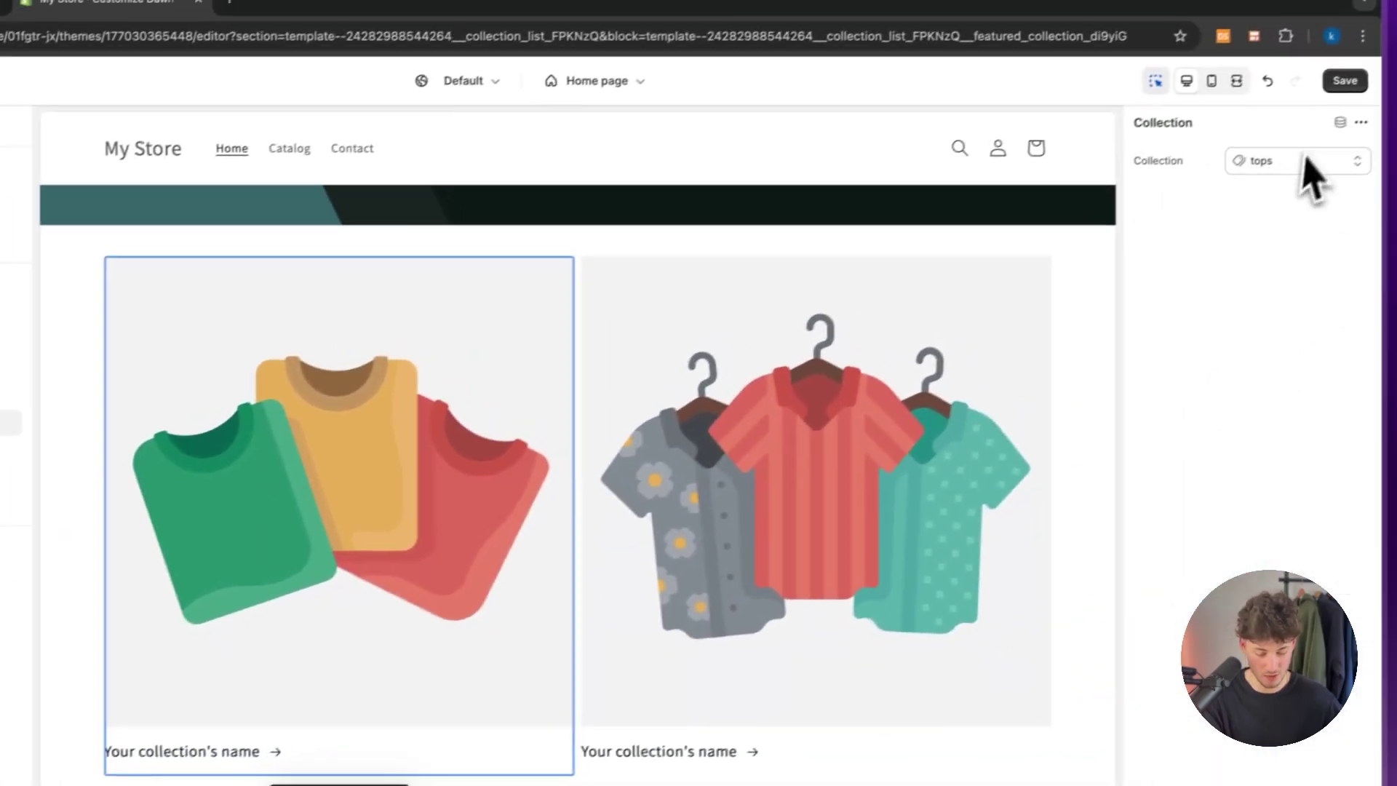
pyautogui.click(1371, 126)
pyautogui.click(1310, 168)
pyautogui.click(1237, 320)
pyautogui.click(906, 426)
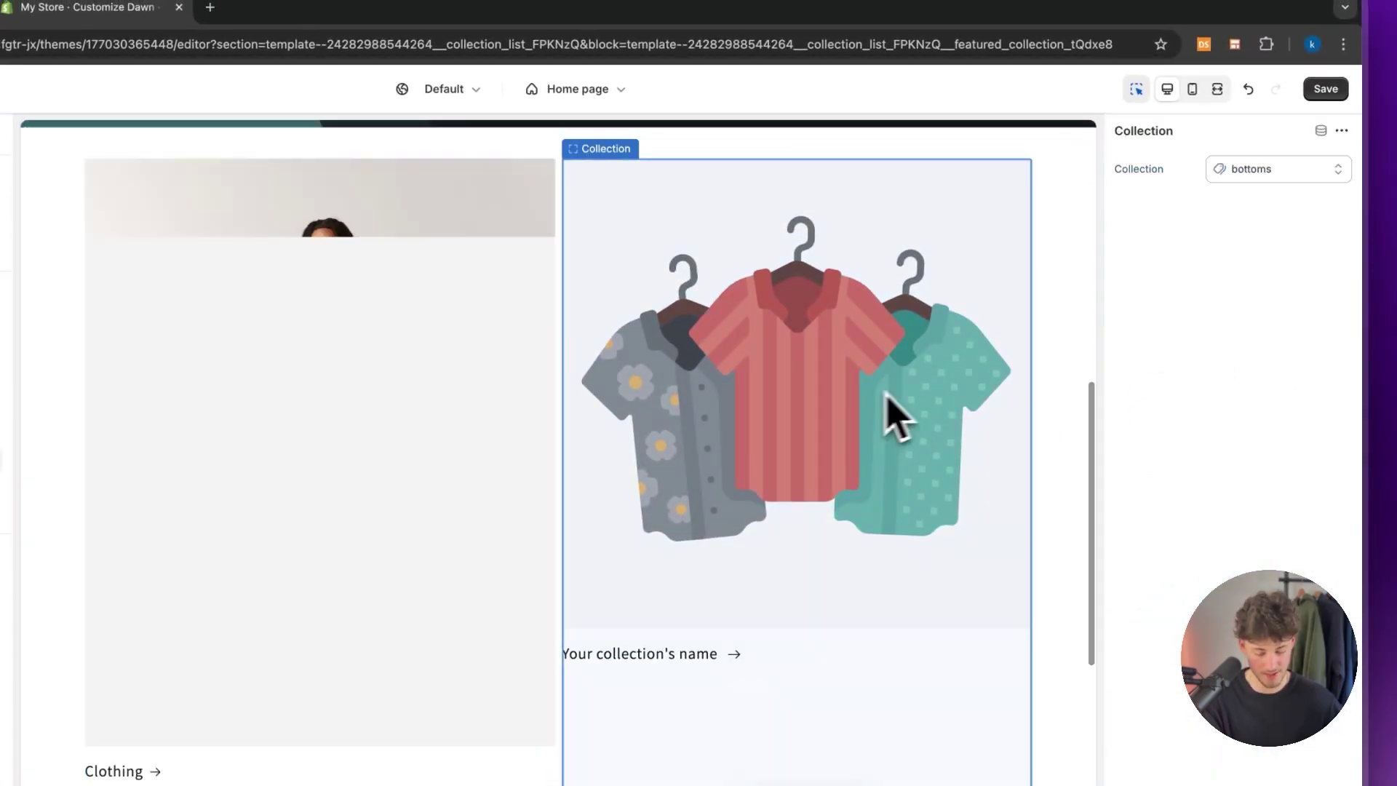
pyautogui.click(1254, 215)
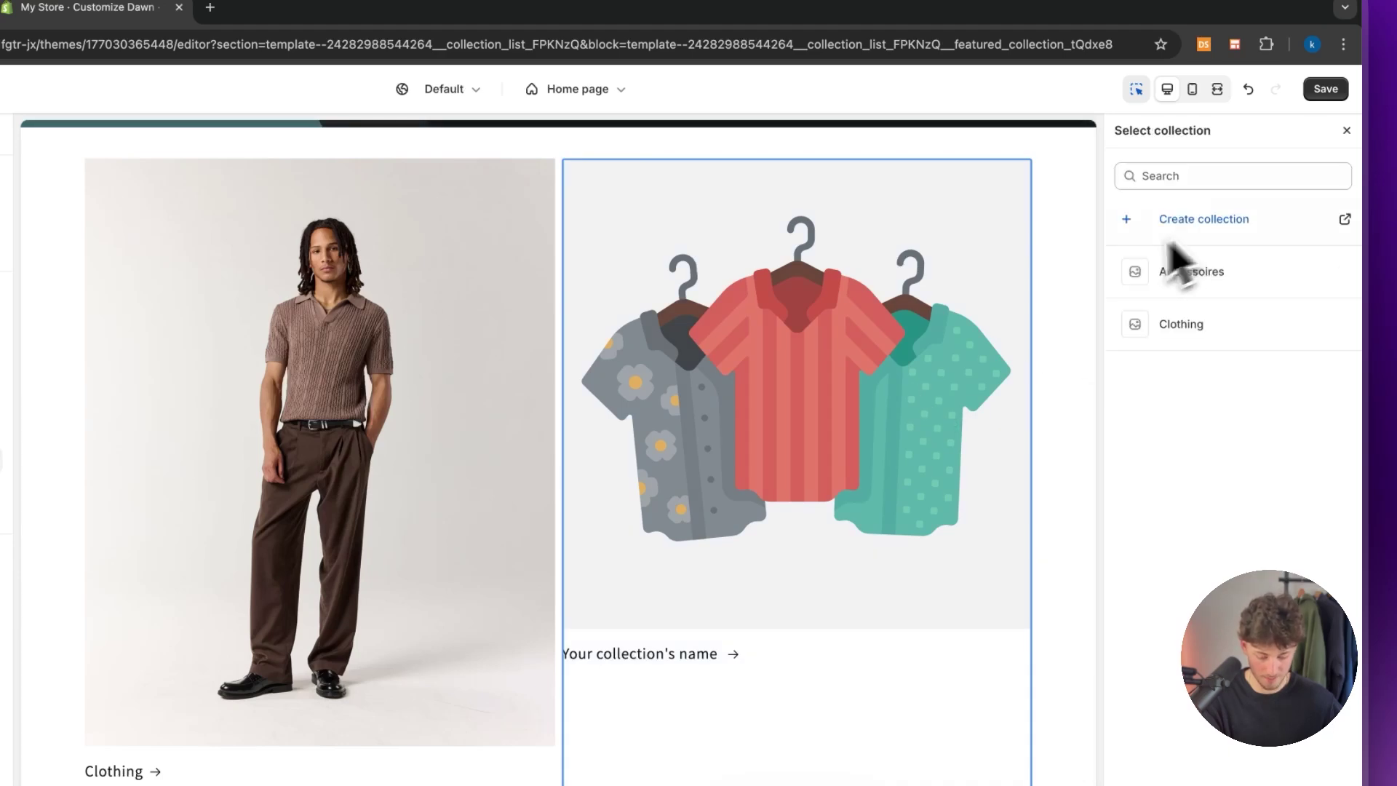
pyautogui.click(1196, 281)
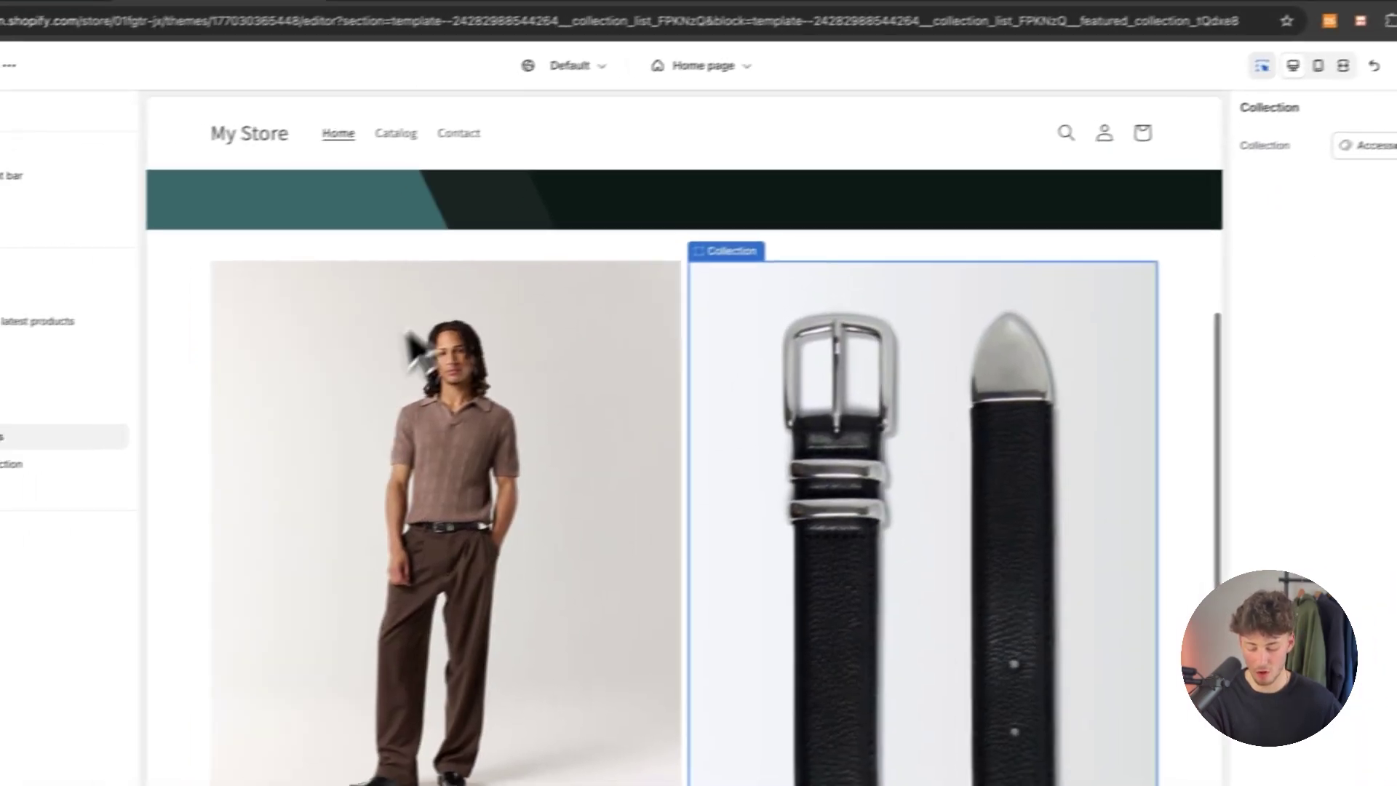
# Save the home page changes and select the store header to review it.
pyautogui.scroll(-2, 453, 328)
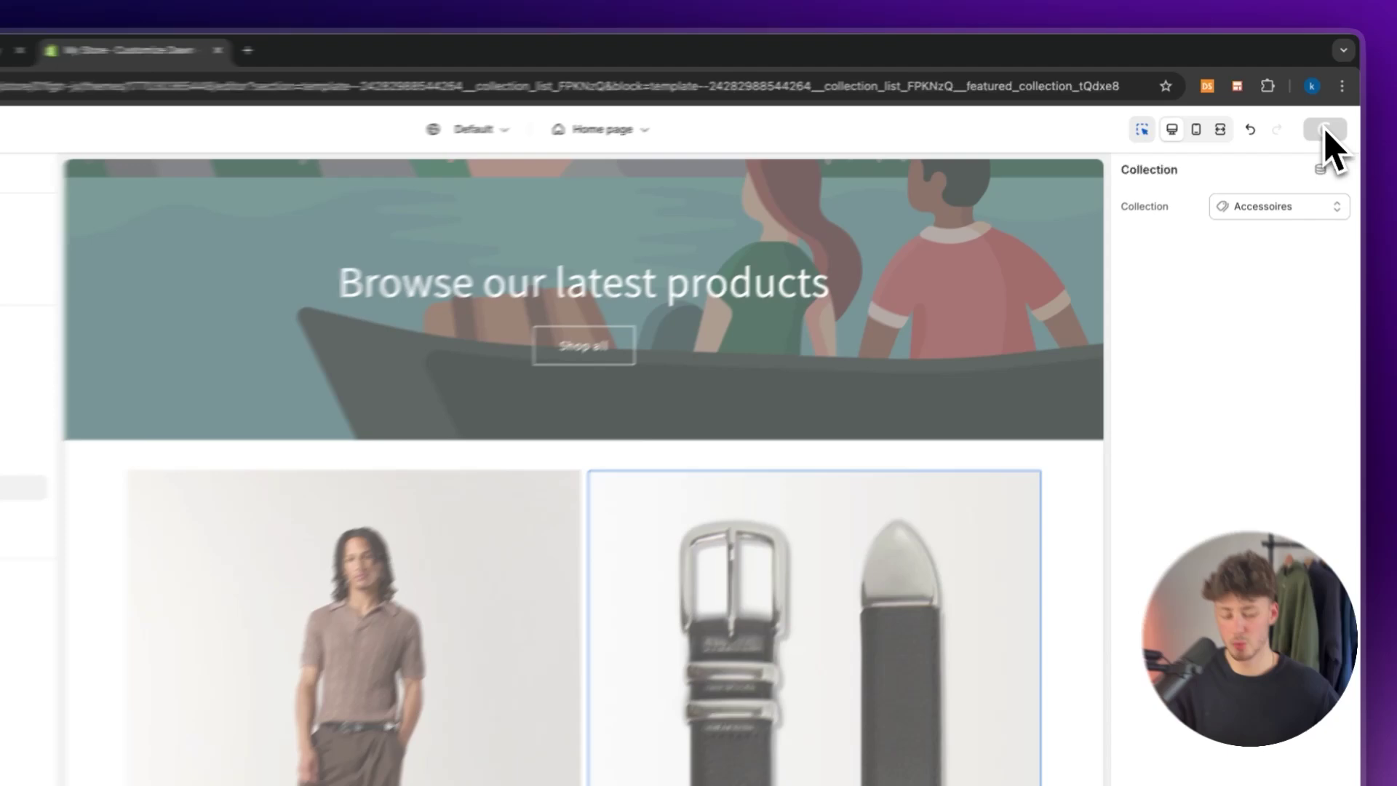
pyautogui.click(1324, 131)
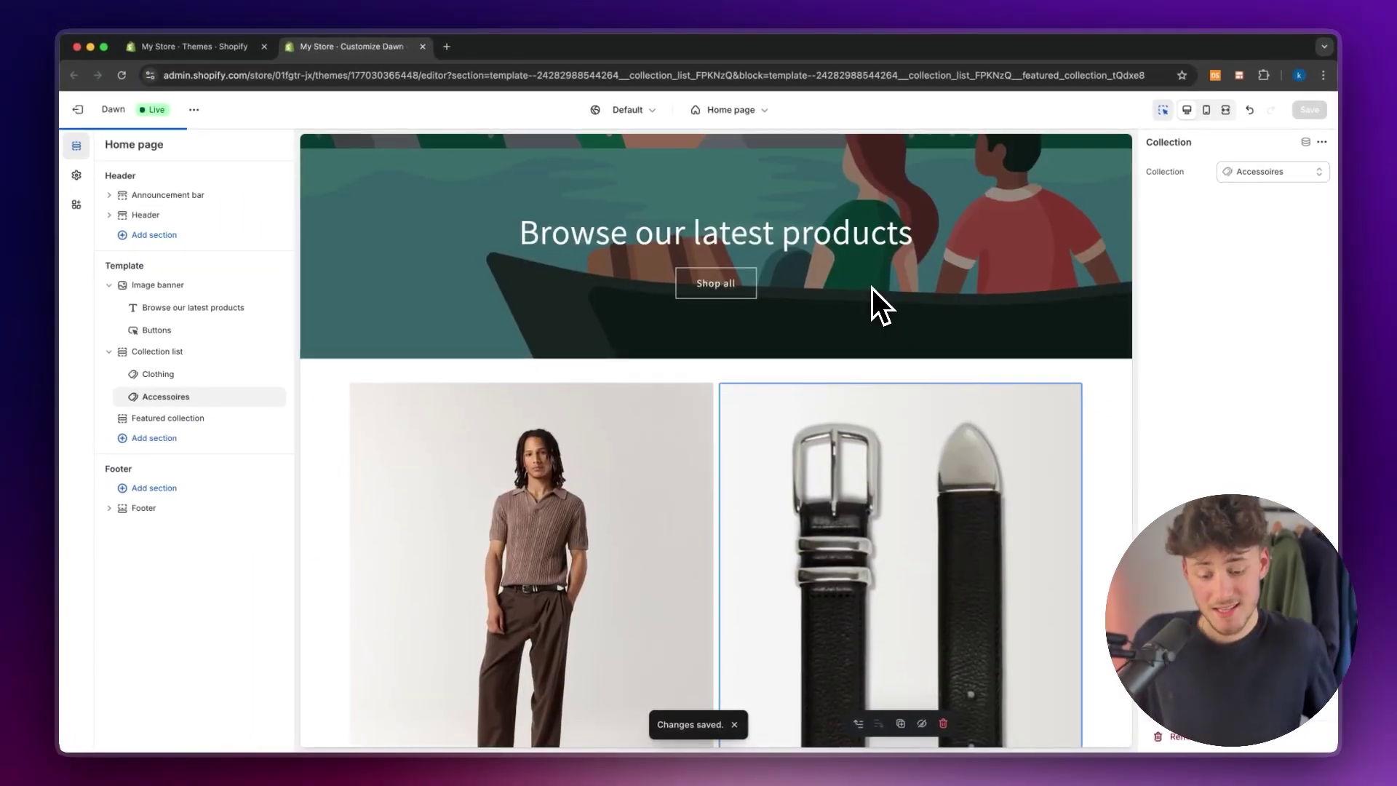
pyautogui.scroll(5, 870, 284)
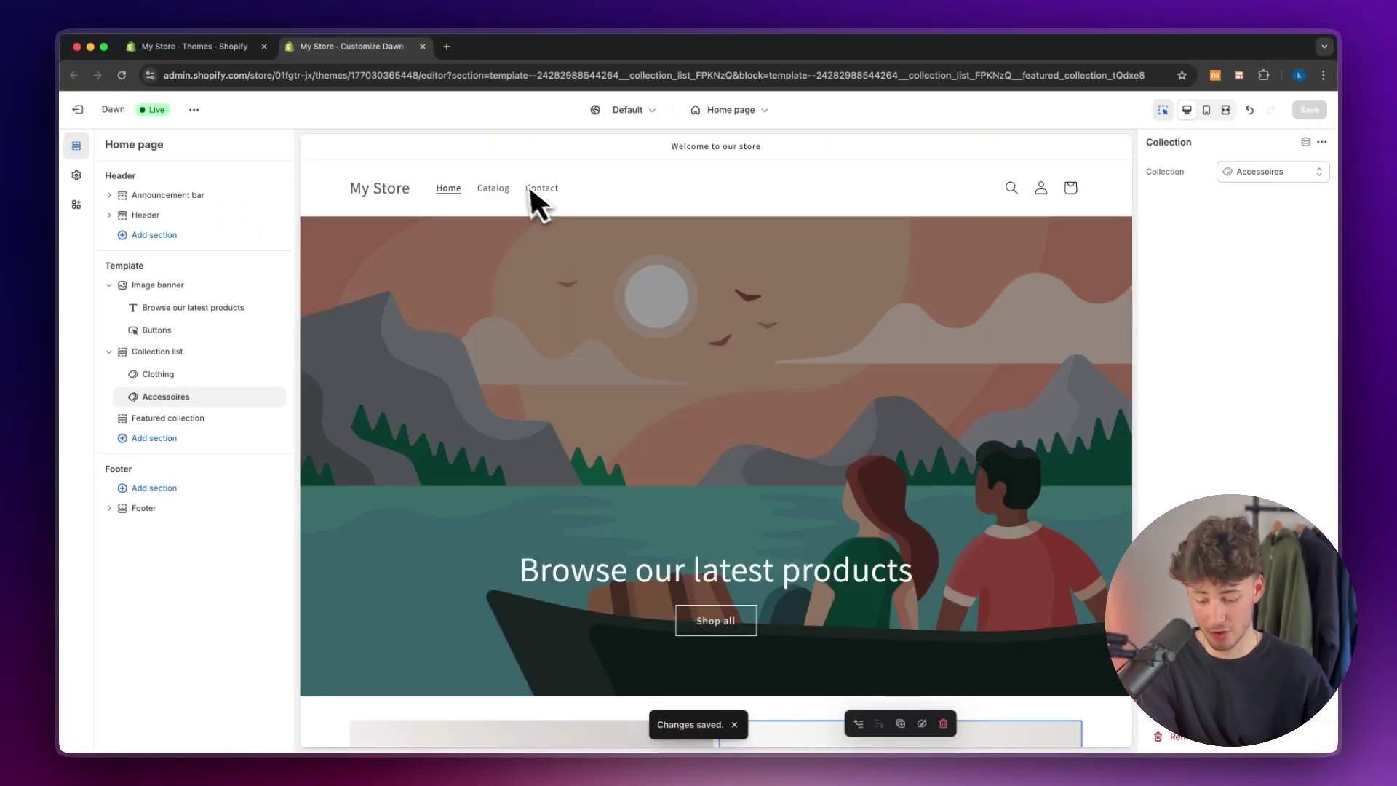
pyautogui.click(611, 201)
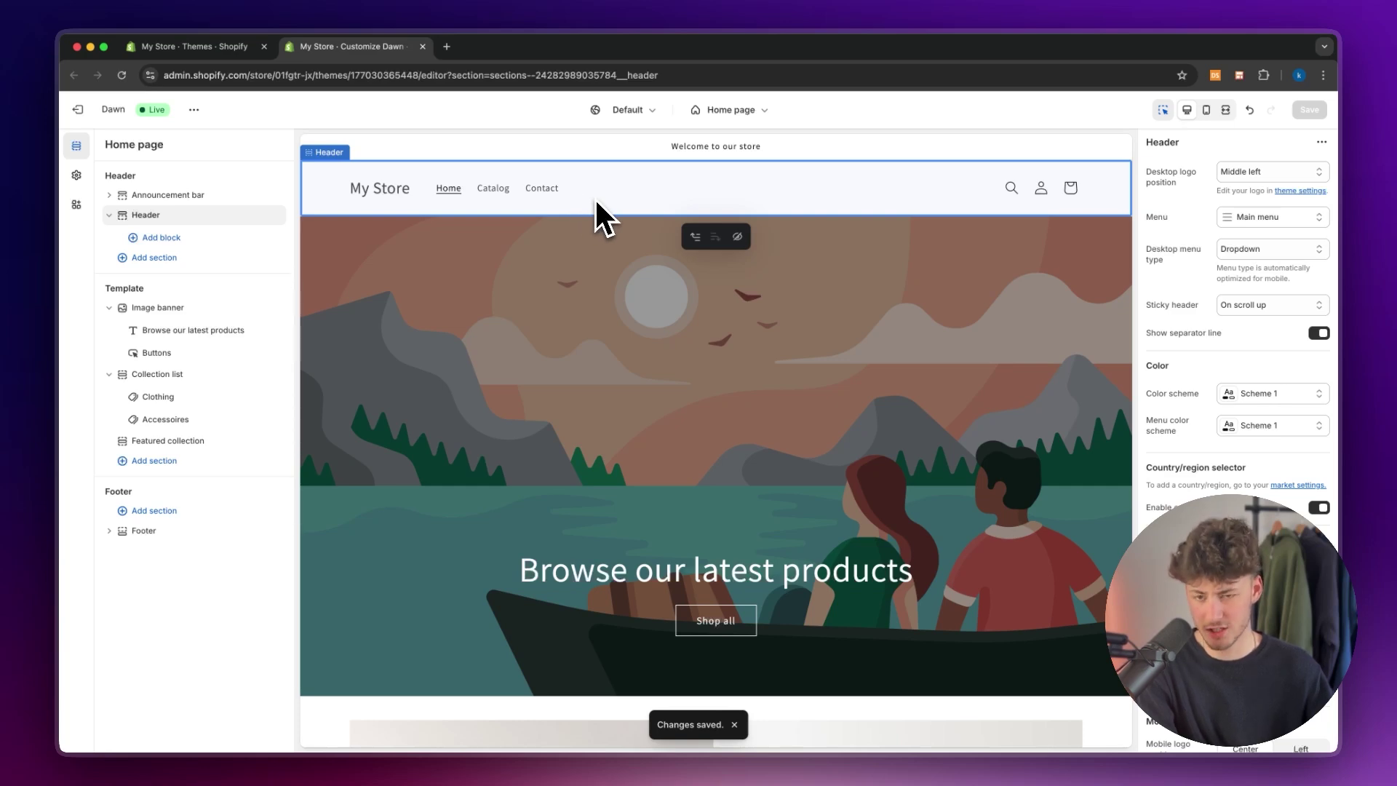
pyautogui.scroll(-5, 601, 378)
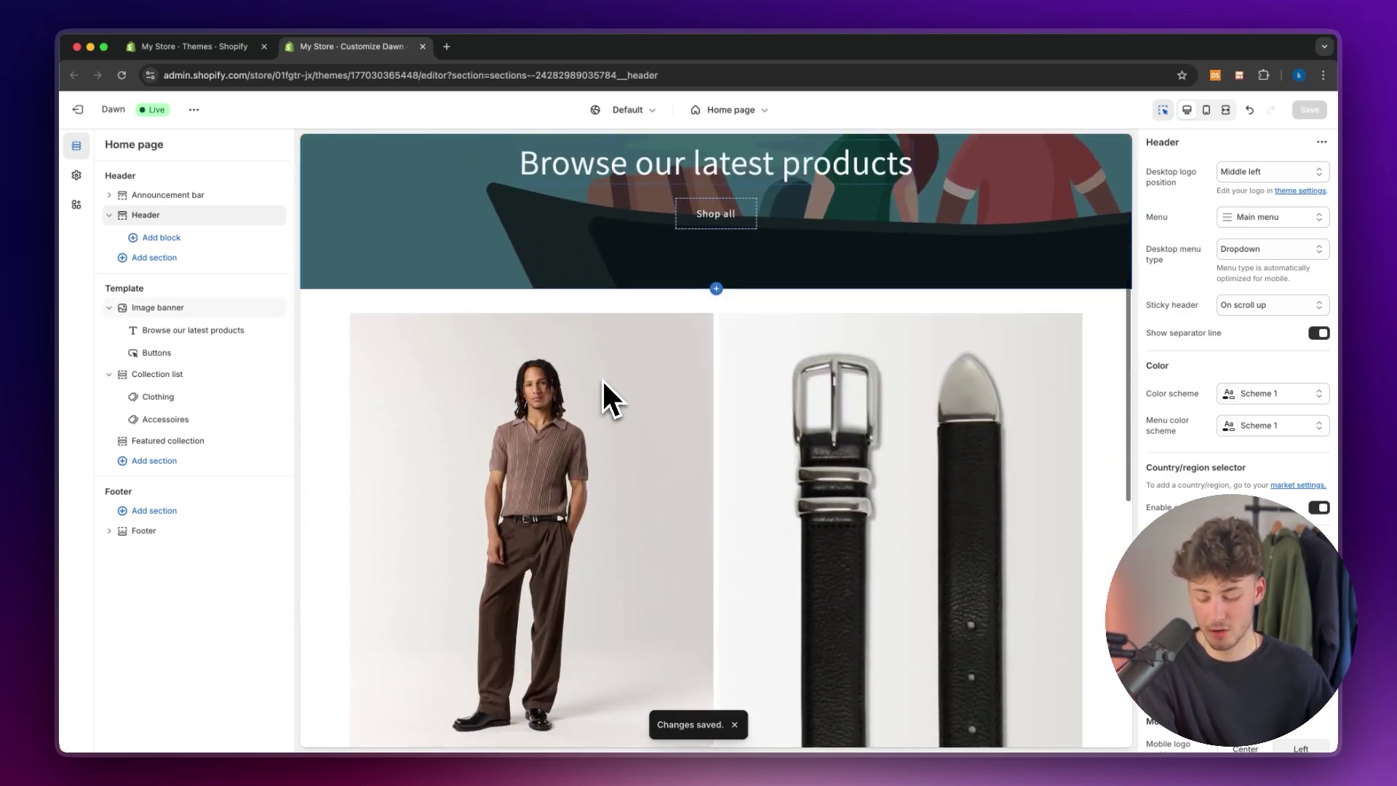
pyautogui.scroll(-10, 738, 348)
pyautogui.scroll(15, 675, 308)
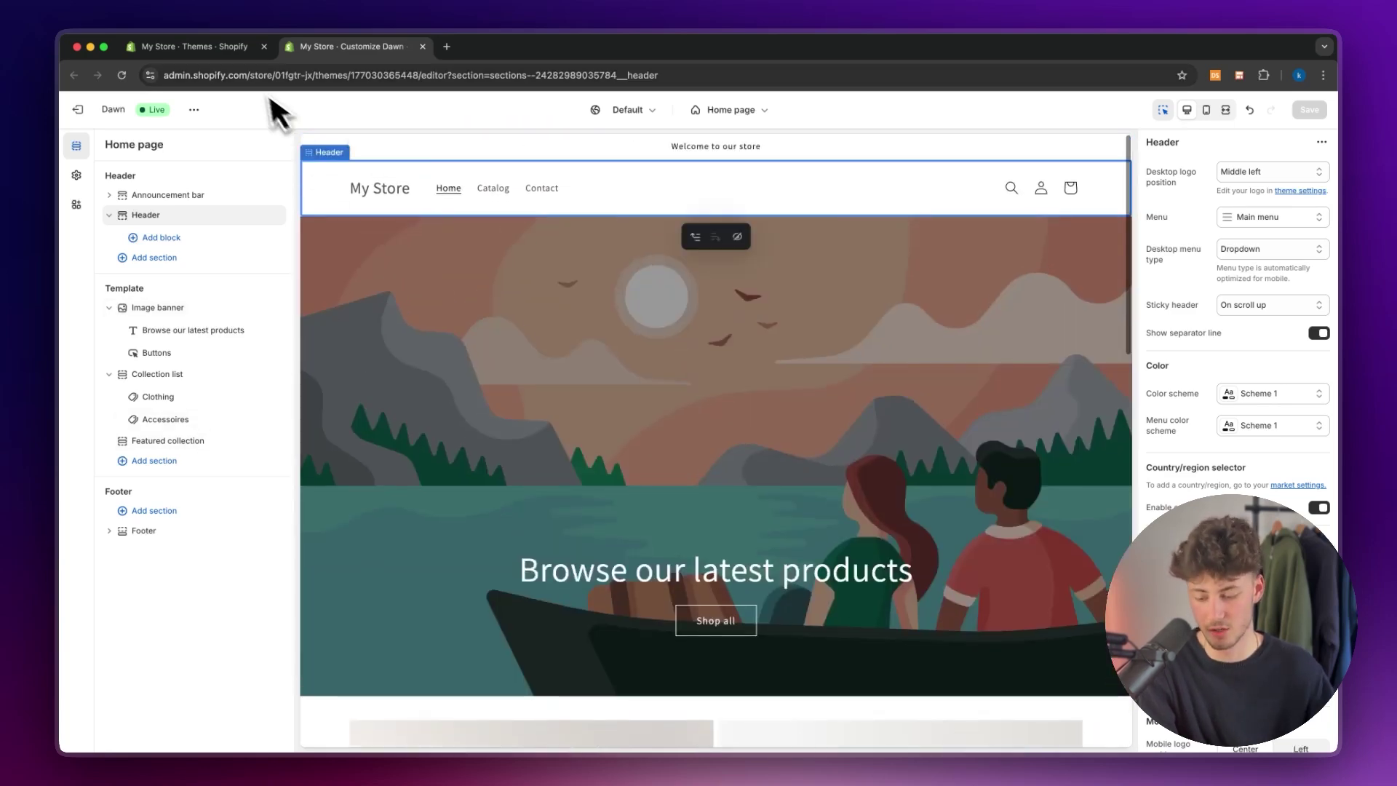
# Go to Online Store > Navigation and open the Main menu.
pyautogui.click(240, 46)
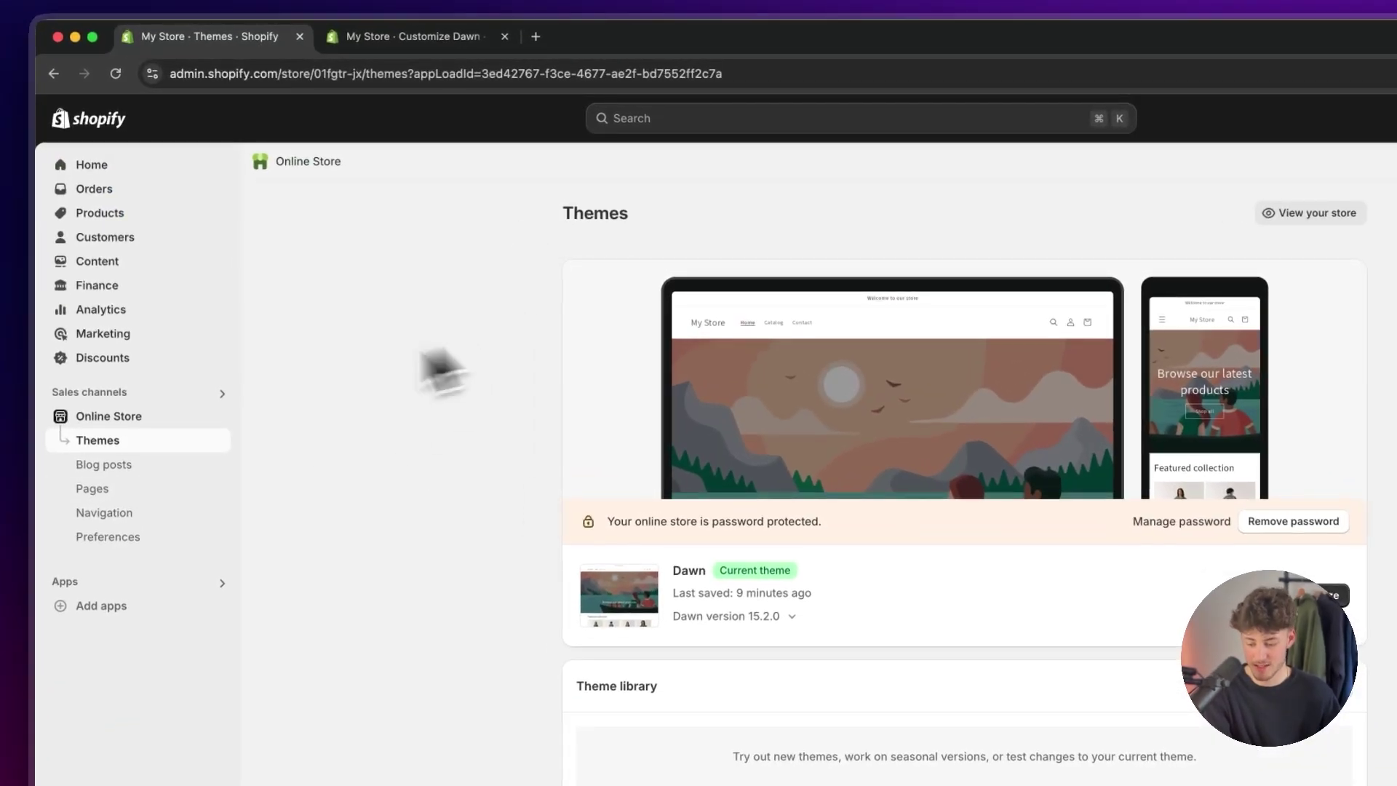
pyautogui.click(105, 511)
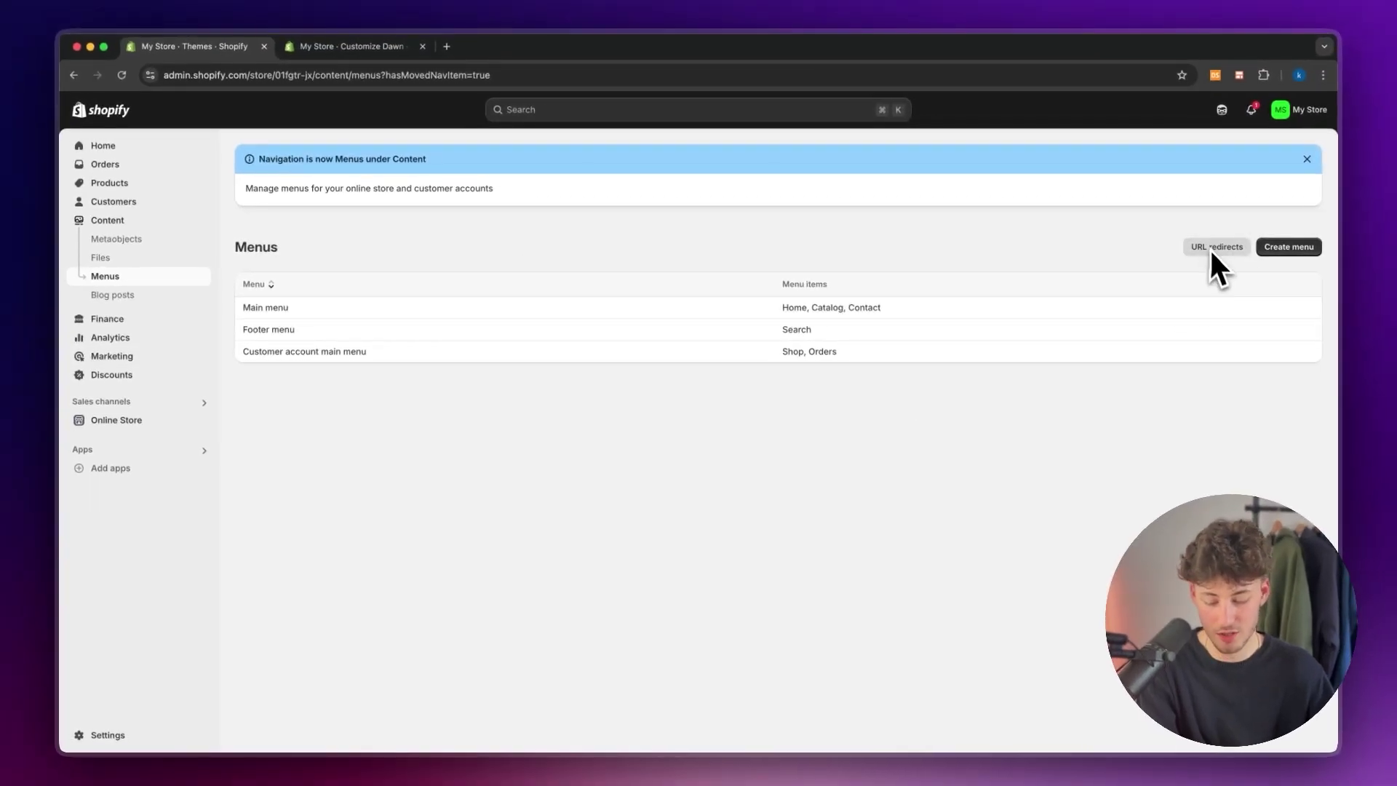
pyautogui.click(270, 307)
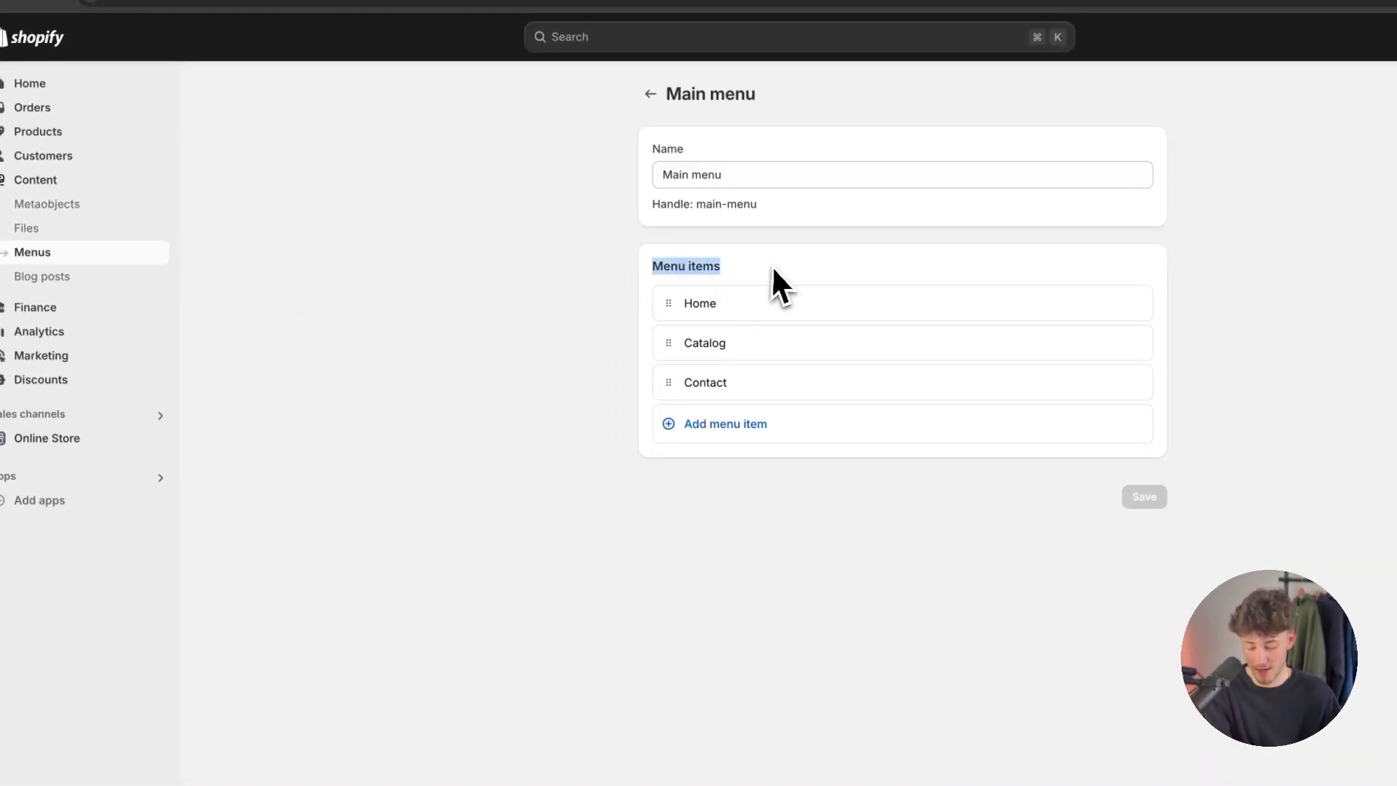
# Add a 'Collections' menu item linked to All collections.
pyautogui.click(695, 424)
pyautogui.write('Collection')
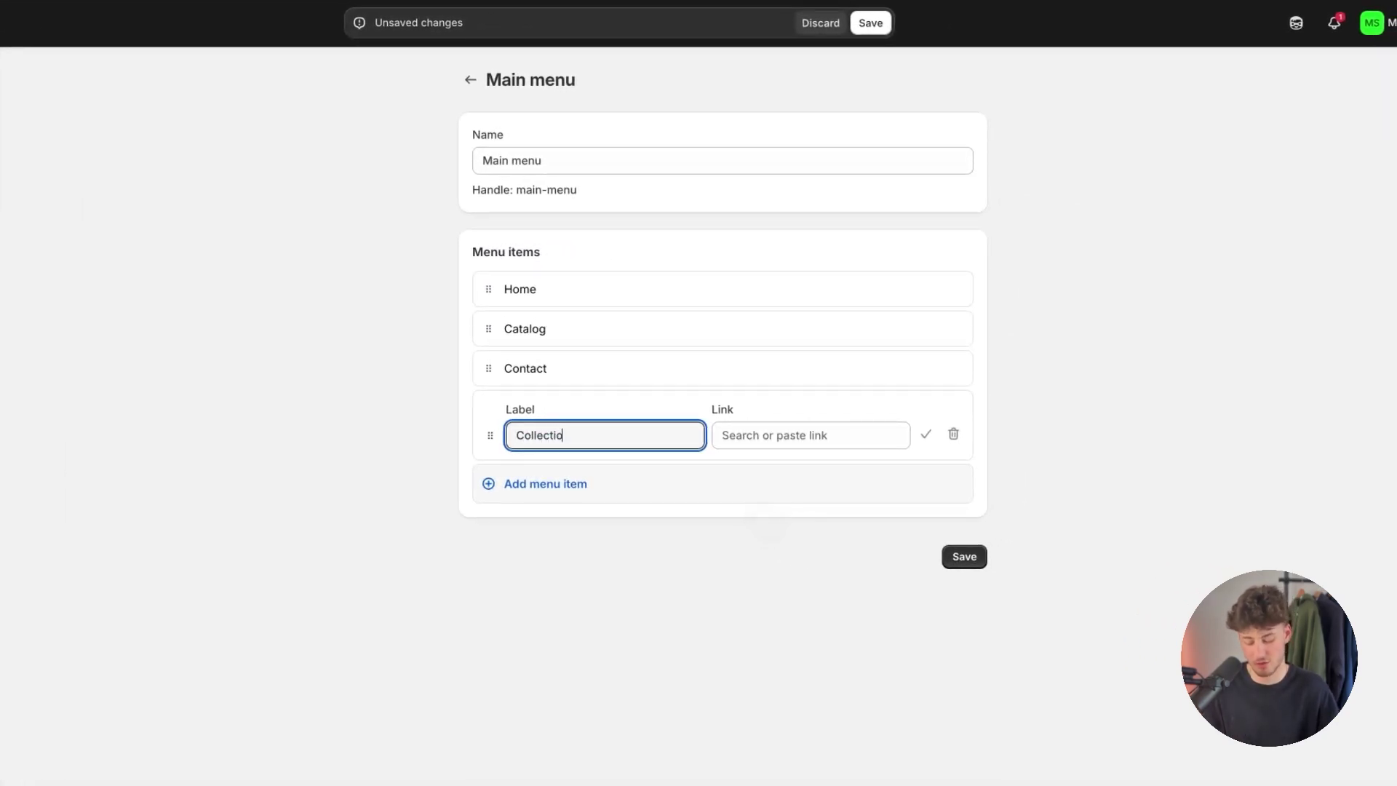
pyautogui.write('s')
pyautogui.click(960, 555)
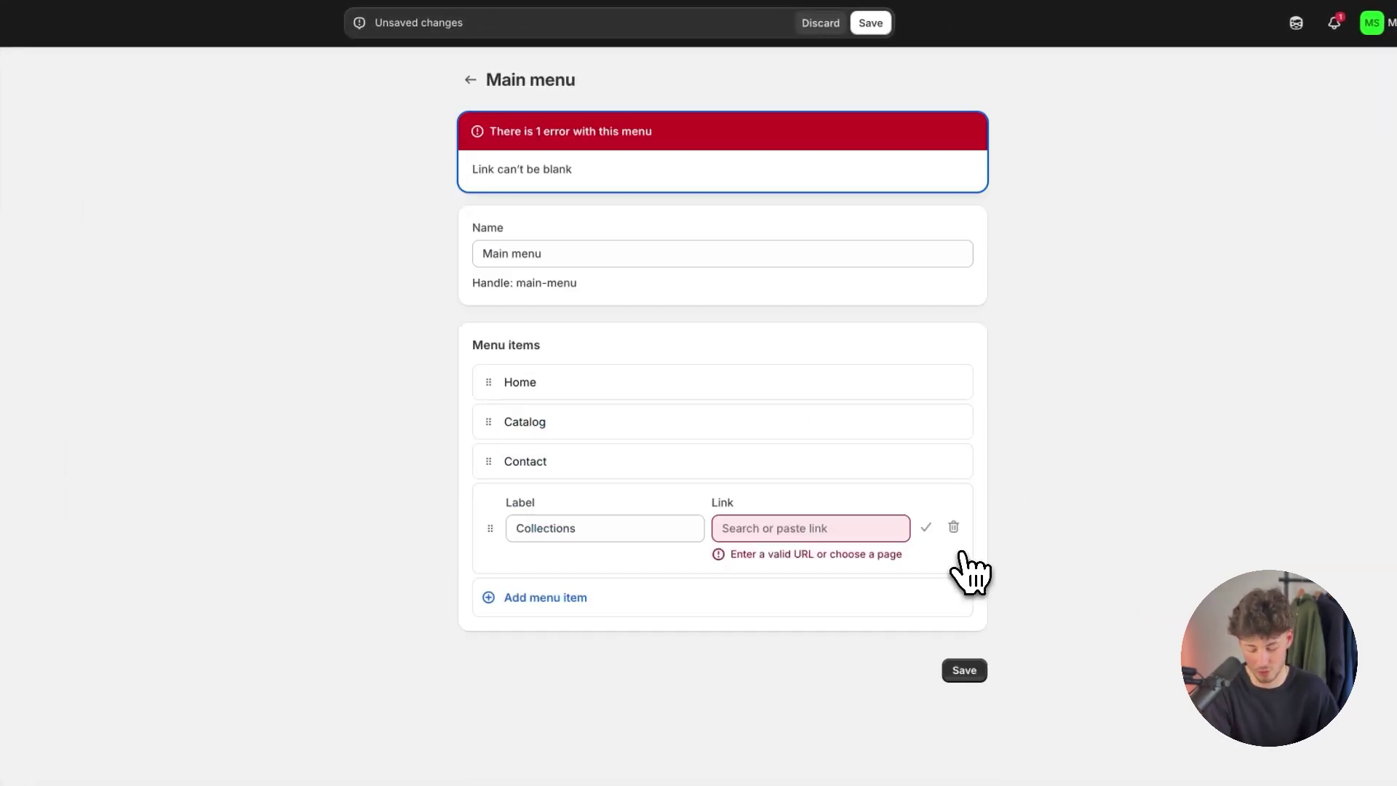
pyautogui.click(811, 528)
pyautogui.scroll(-1, 891, 243)
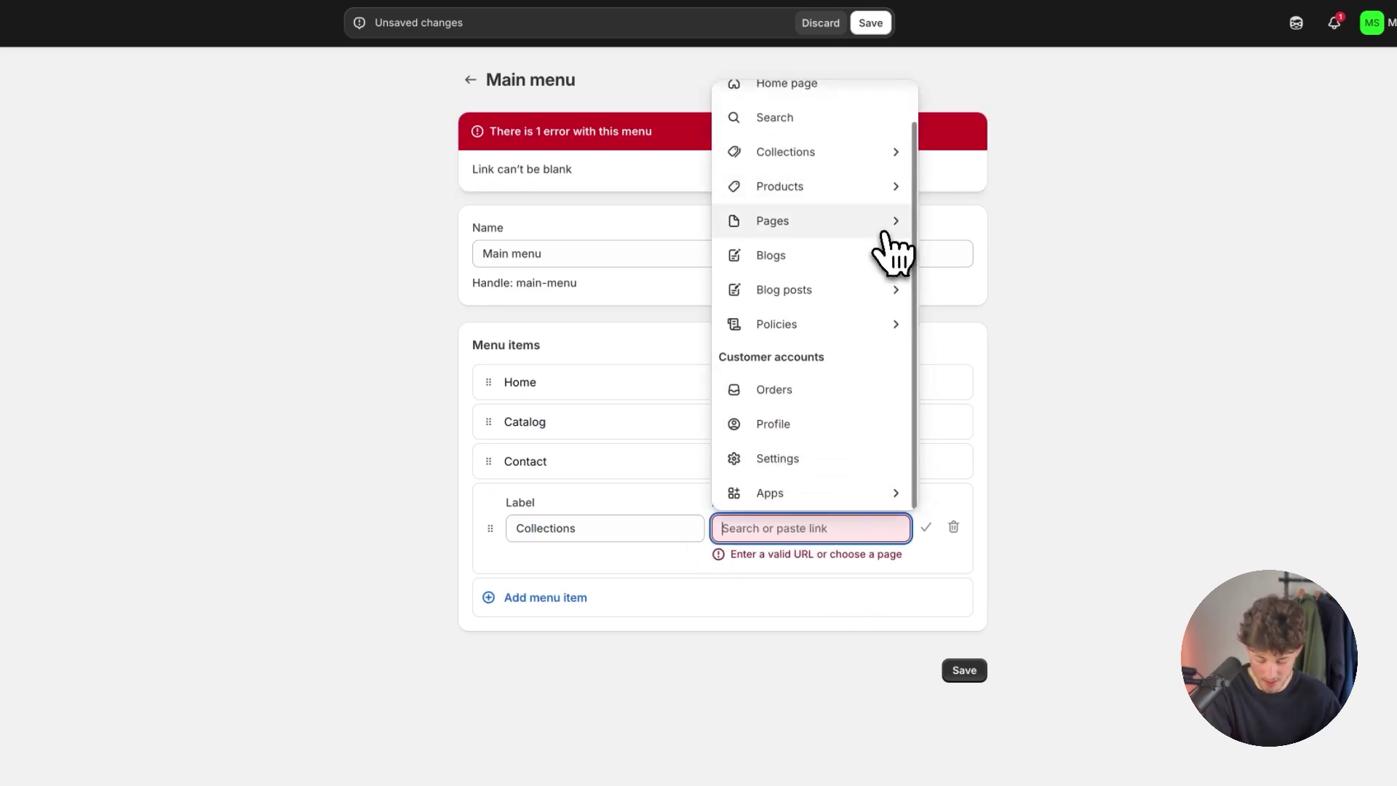
pyautogui.click(871, 182)
pyautogui.click(791, 598)
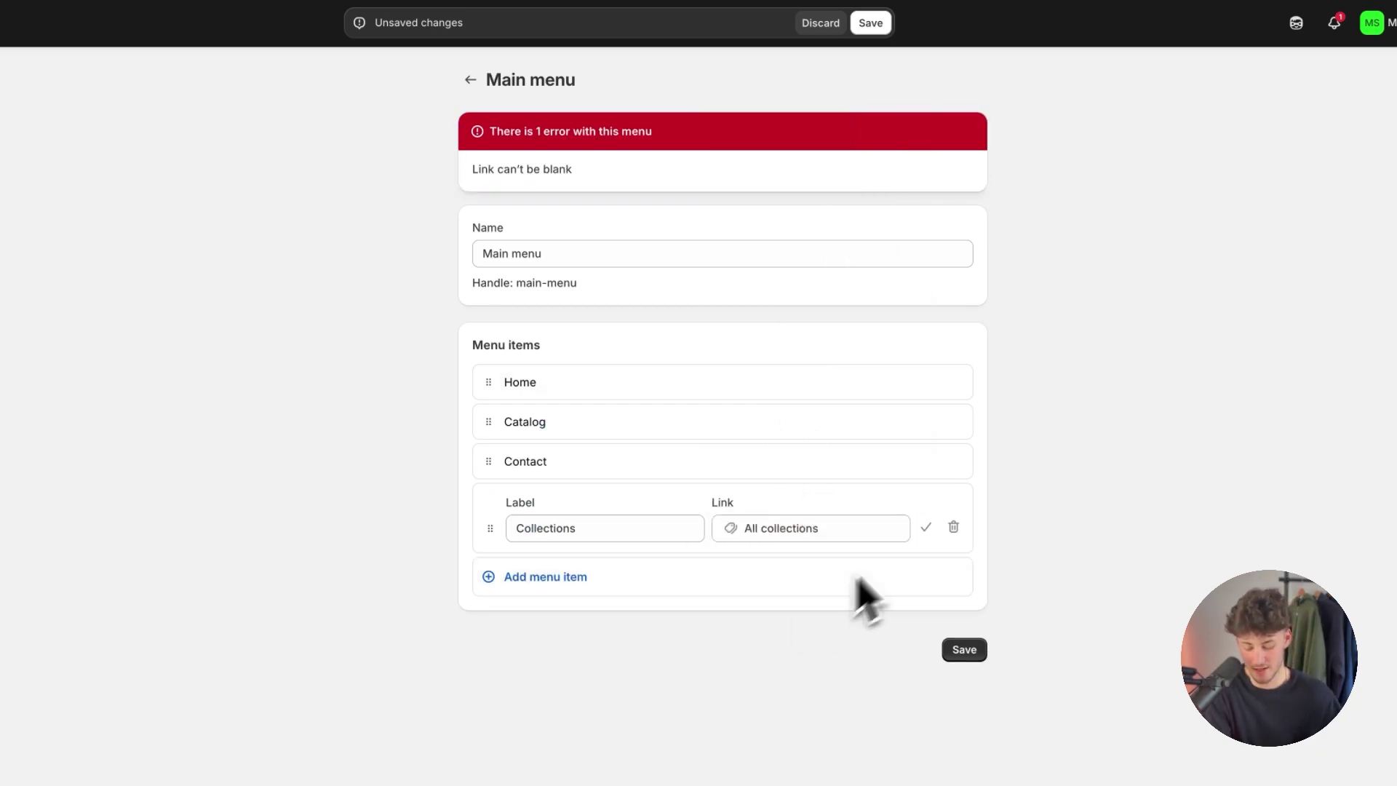
pyautogui.click(926, 527)
# Add two more menu items linked to the Accessoires and Clothing collections.
pyautogui.click(573, 508)
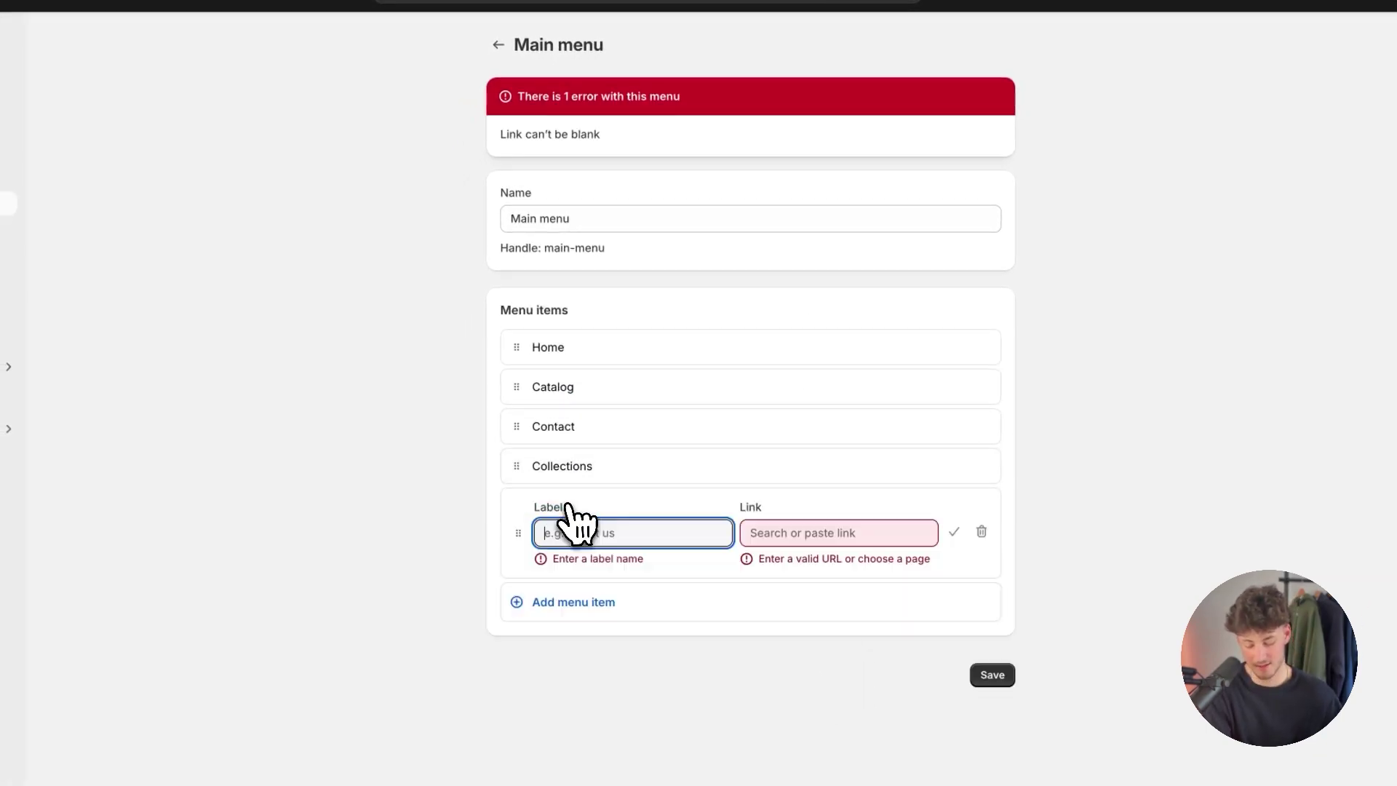
pyautogui.click(765, 531)
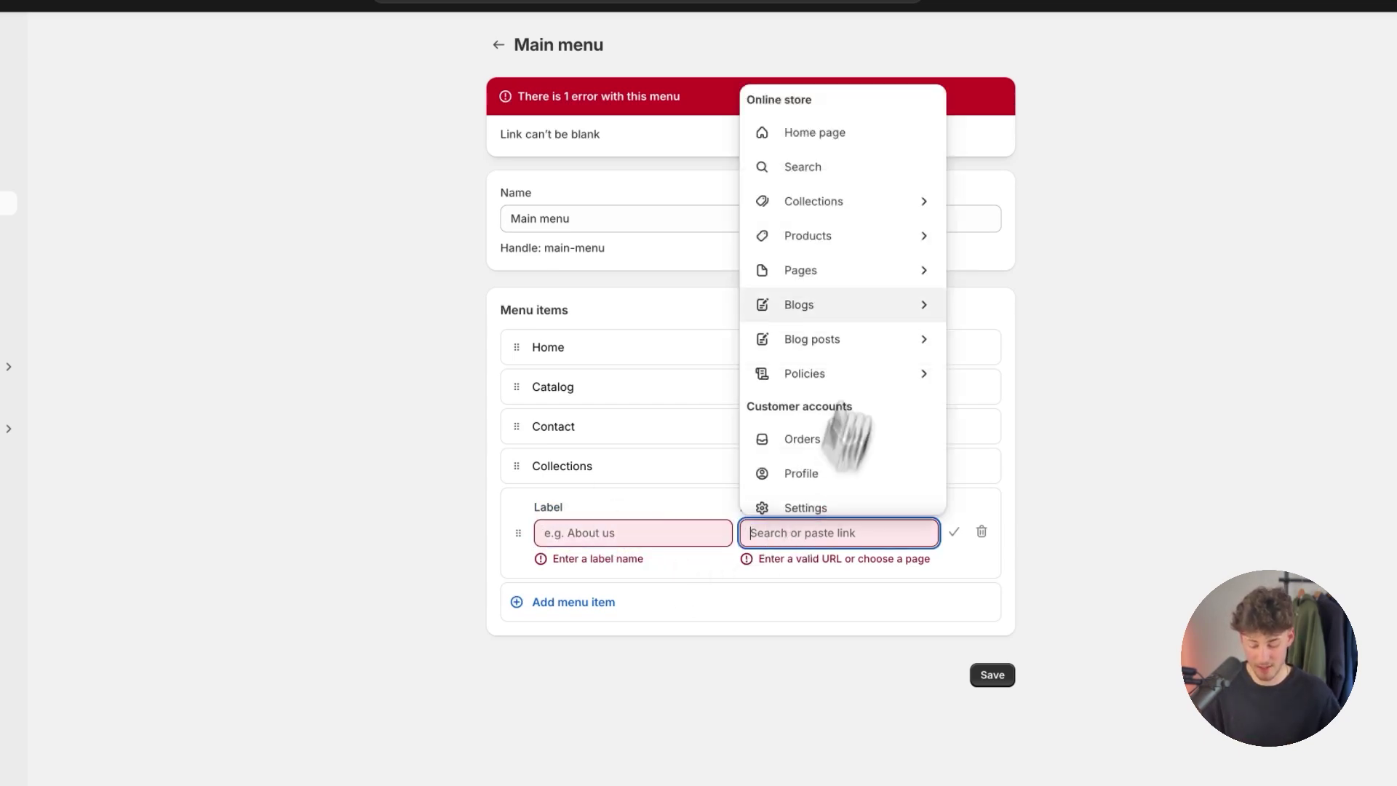
pyautogui.click(827, 202)
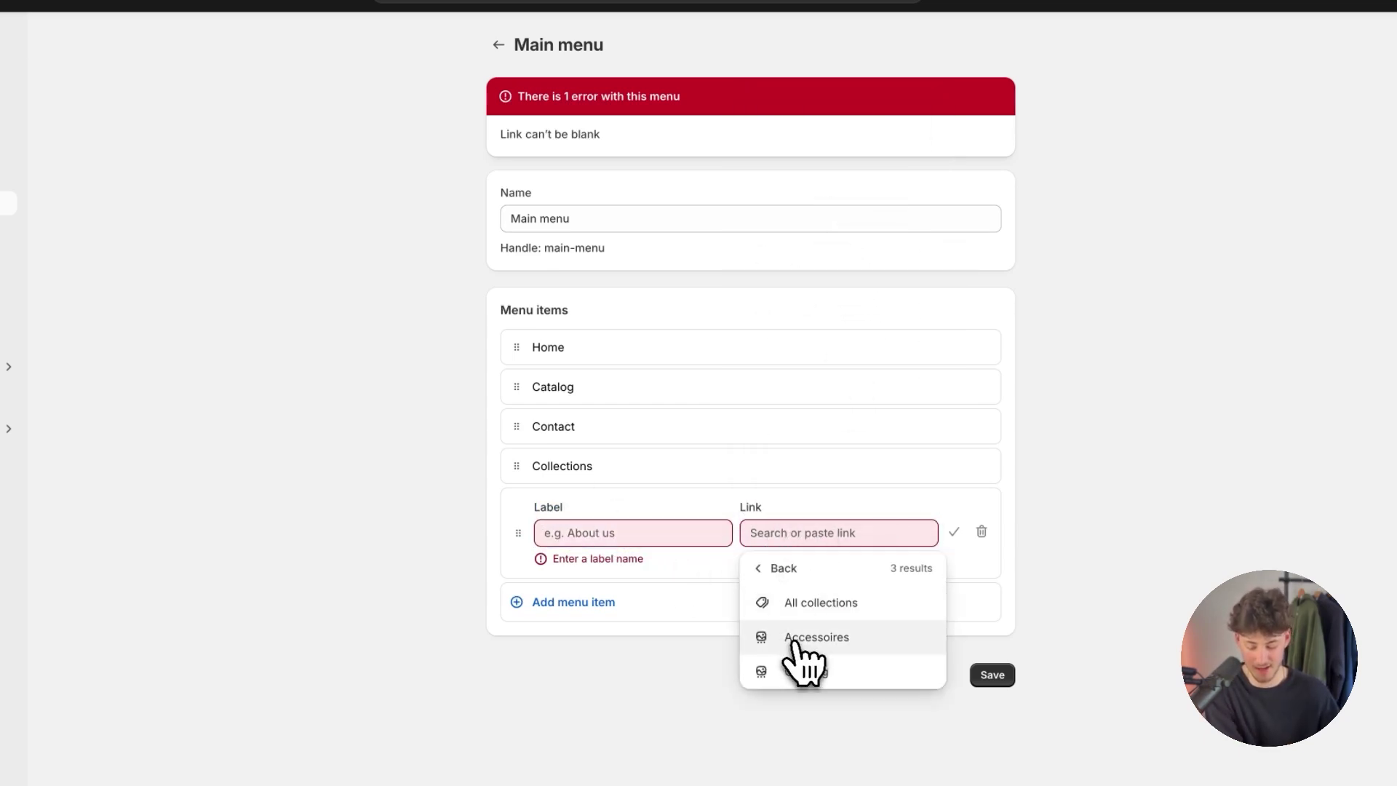
pyautogui.click(800, 637)
pyautogui.click(572, 651)
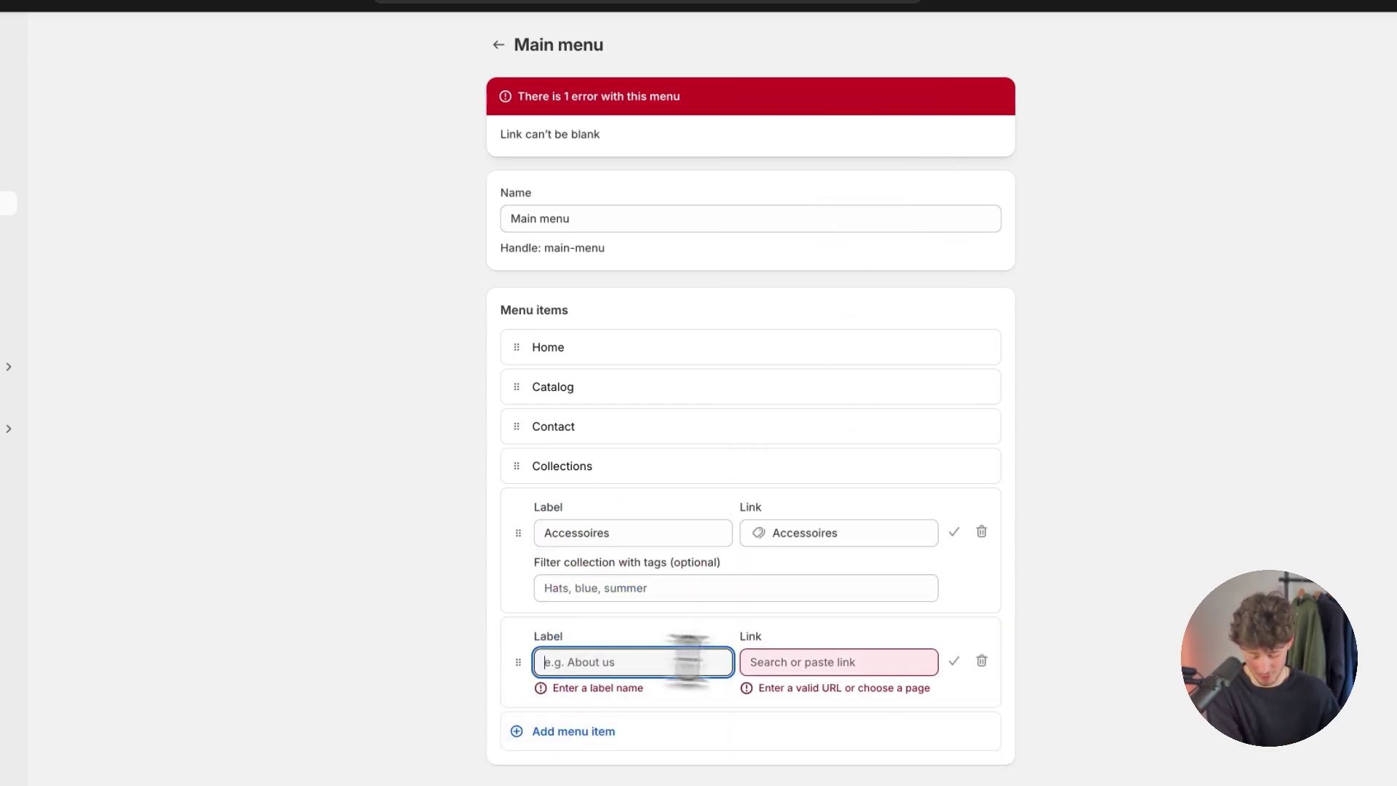
pyautogui.click(808, 663)
pyautogui.click(859, 337)
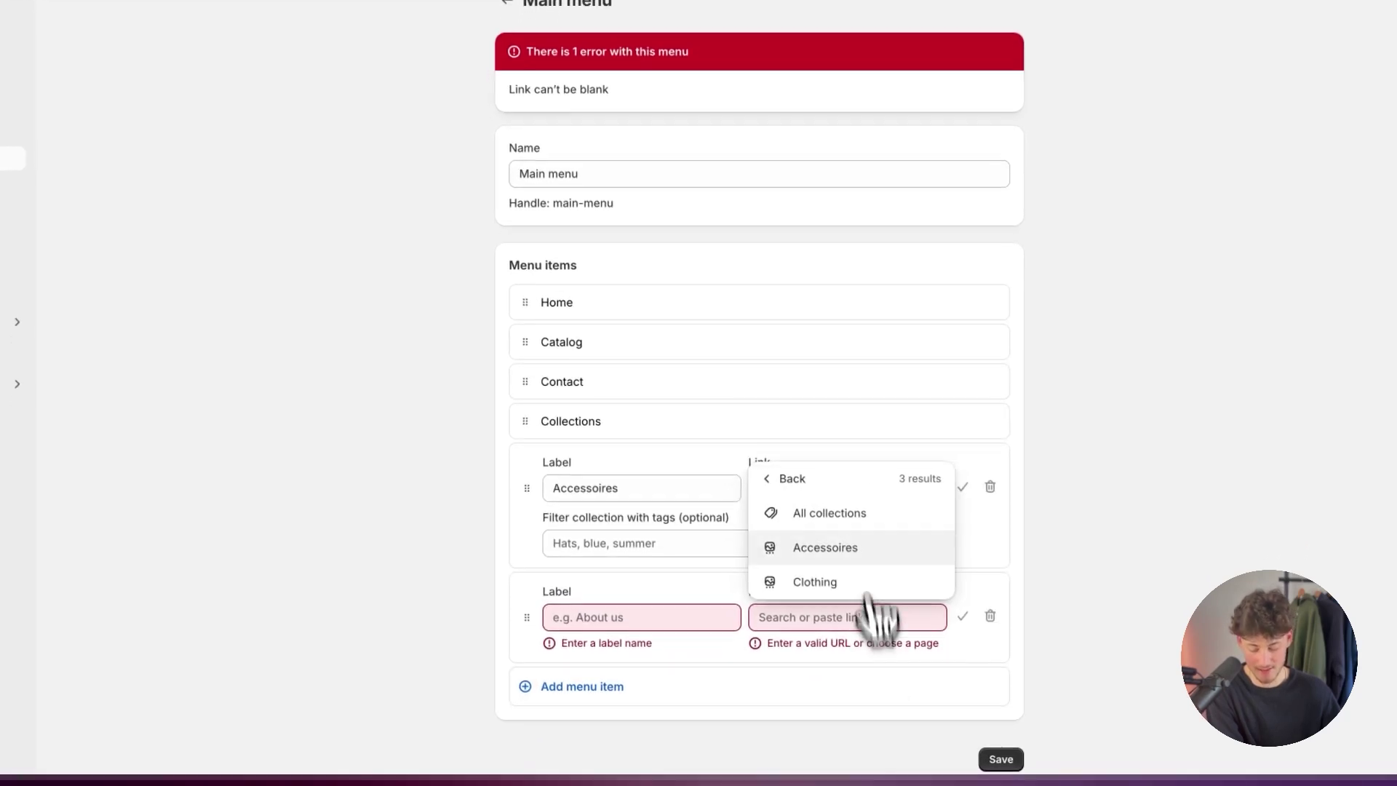
pyautogui.click(873, 582)
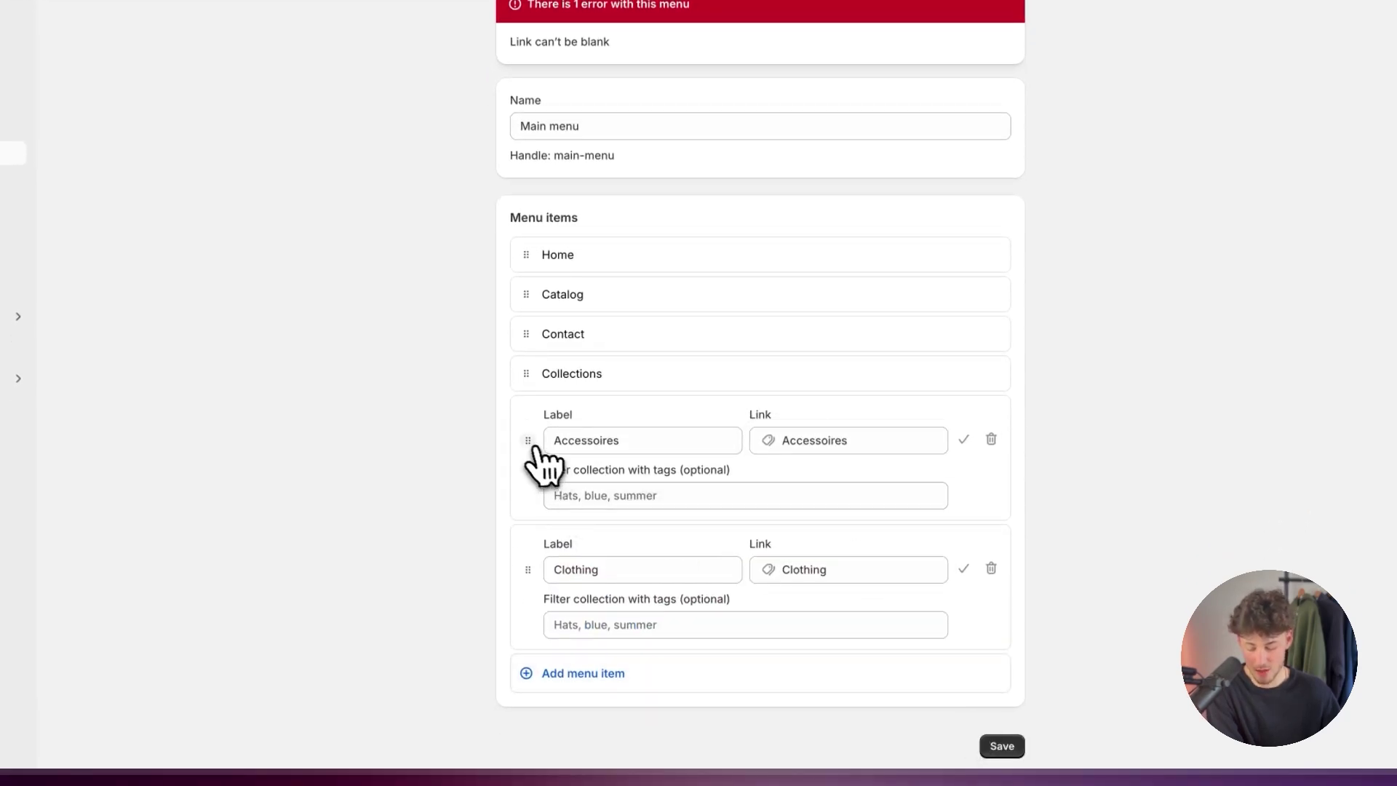
# Drag Accessoires and Clothing under Collections in the Main menu and save it.
pyautogui.moveTo(529, 442)
pyautogui.mouseDown()
pyautogui.moveTo(524, 429)
pyautogui.moveTo(531, 455)
pyautogui.moveTo(591, 474)
pyautogui.mouseUp()
pyautogui.scroll(-1, 566, 561)
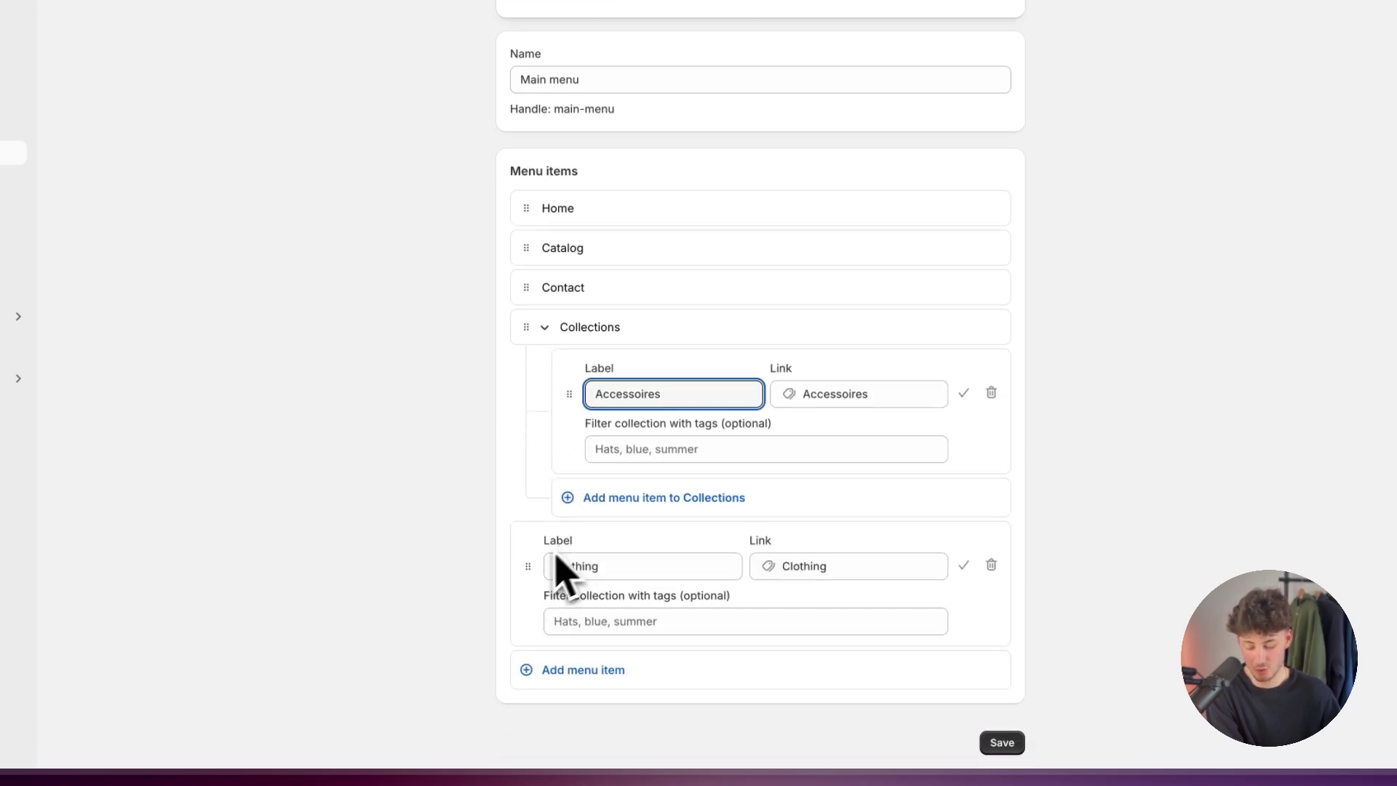
pyautogui.moveTo(539, 569)
pyautogui.mouseDown()
pyautogui.moveTo(529, 534)
pyautogui.moveTo(568, 537)
pyautogui.mouseUp()
pyautogui.scroll(-2, 728, 596)
pyautogui.click(1000, 741)
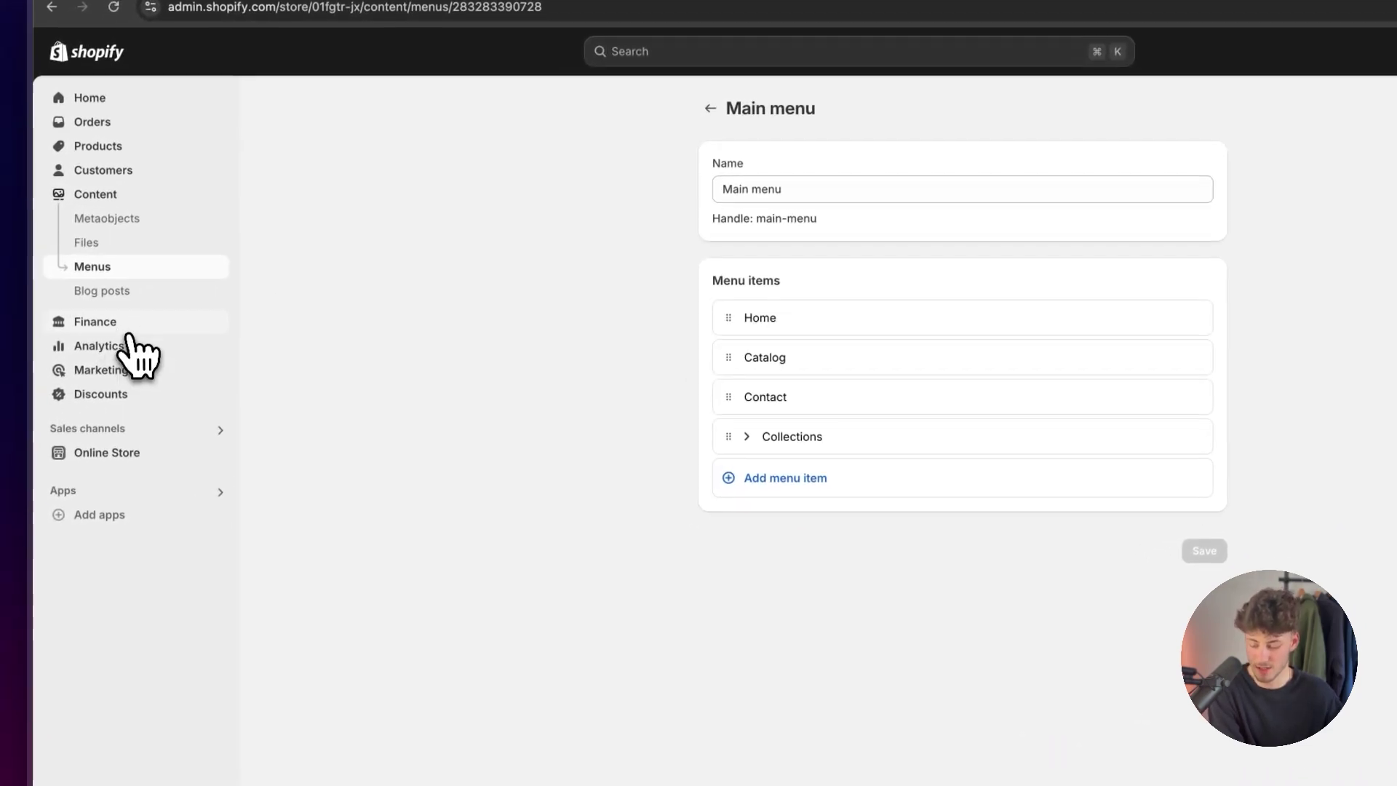
# Reload the Dawn theme editor, then open the Clothing page from the header's Collections dropdown.
pyautogui.click(177, 457)
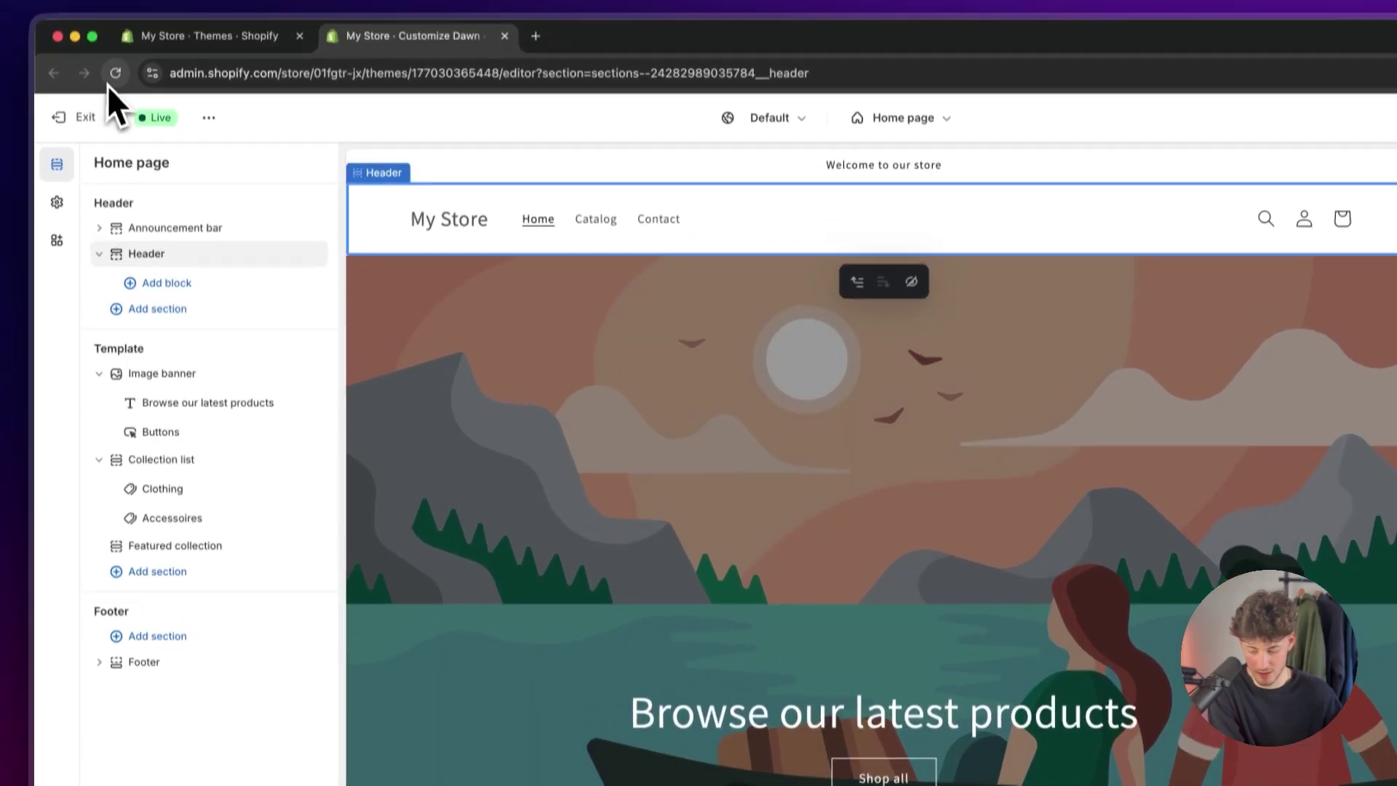
pyautogui.click(110, 30)
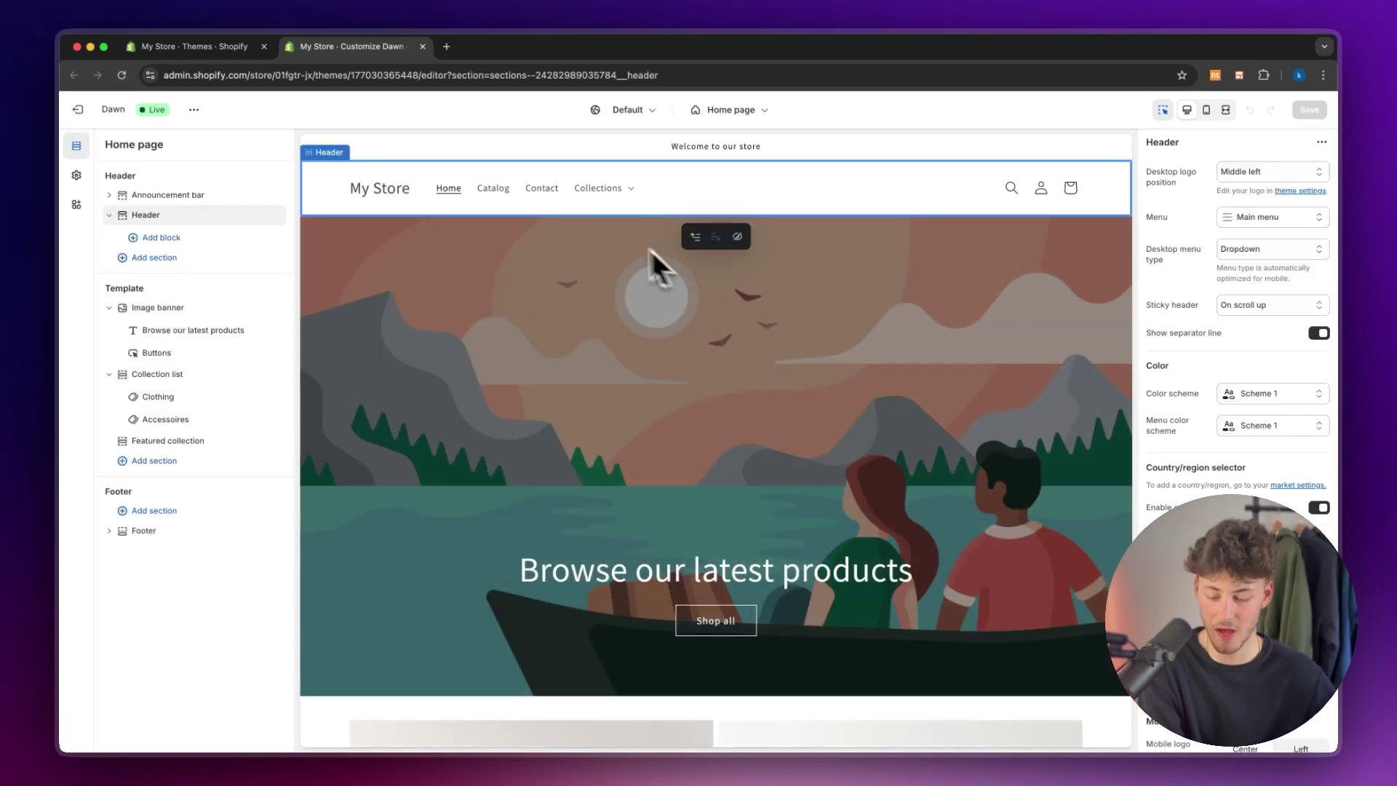
pyautogui.click(623, 192)
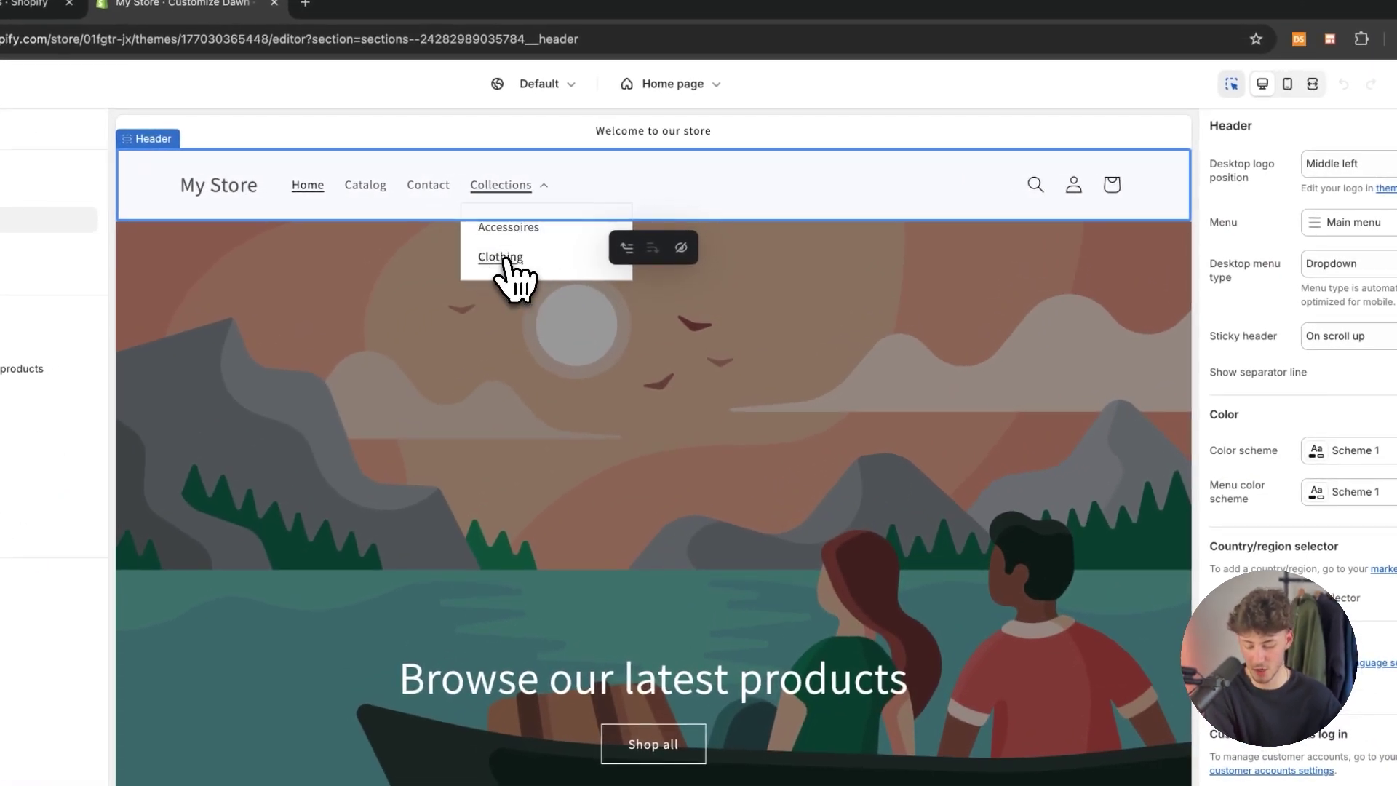
pyautogui.click(504, 260)
pyautogui.scroll(-3, 542, 487)
pyautogui.scroll(3, 539, 473)
pyautogui.click(514, 285)
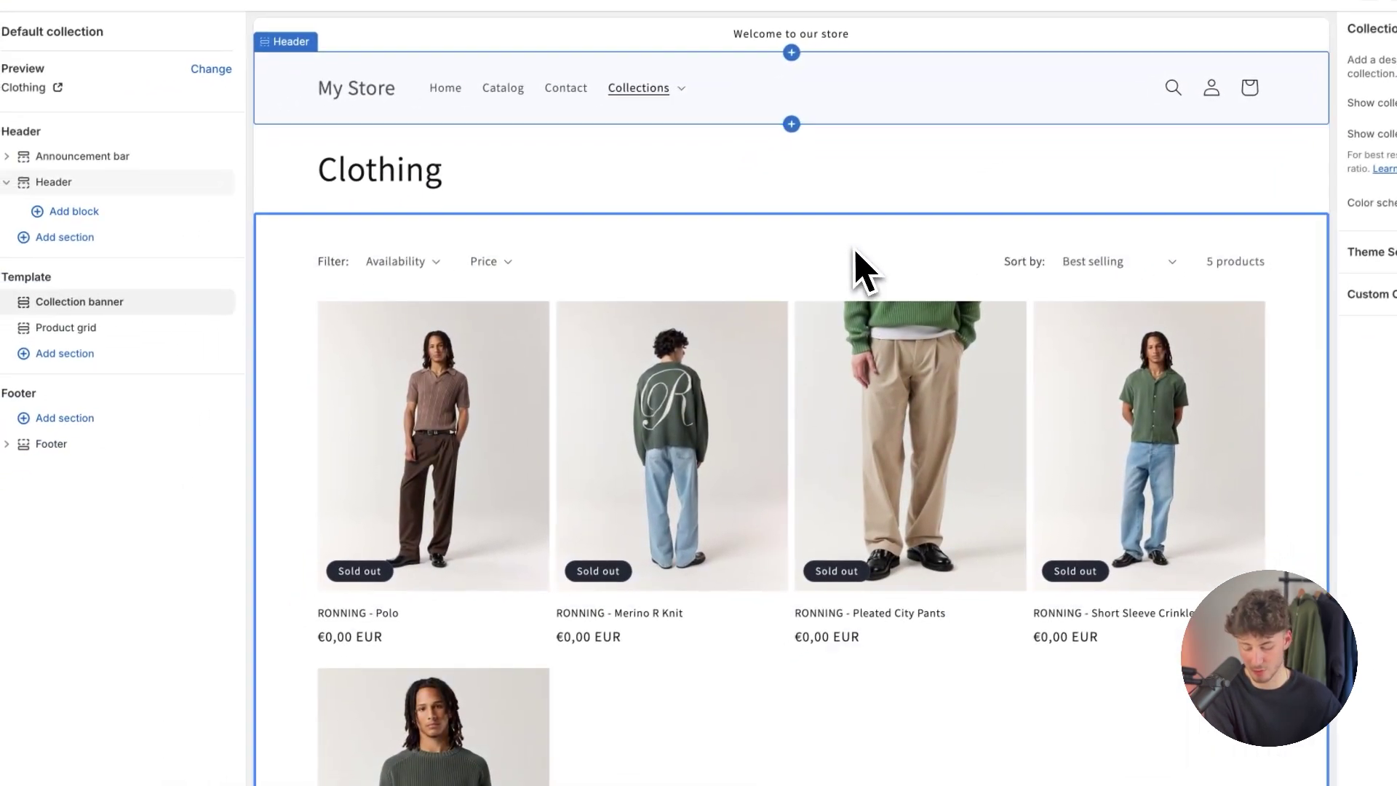
pyautogui.click(856, 252)
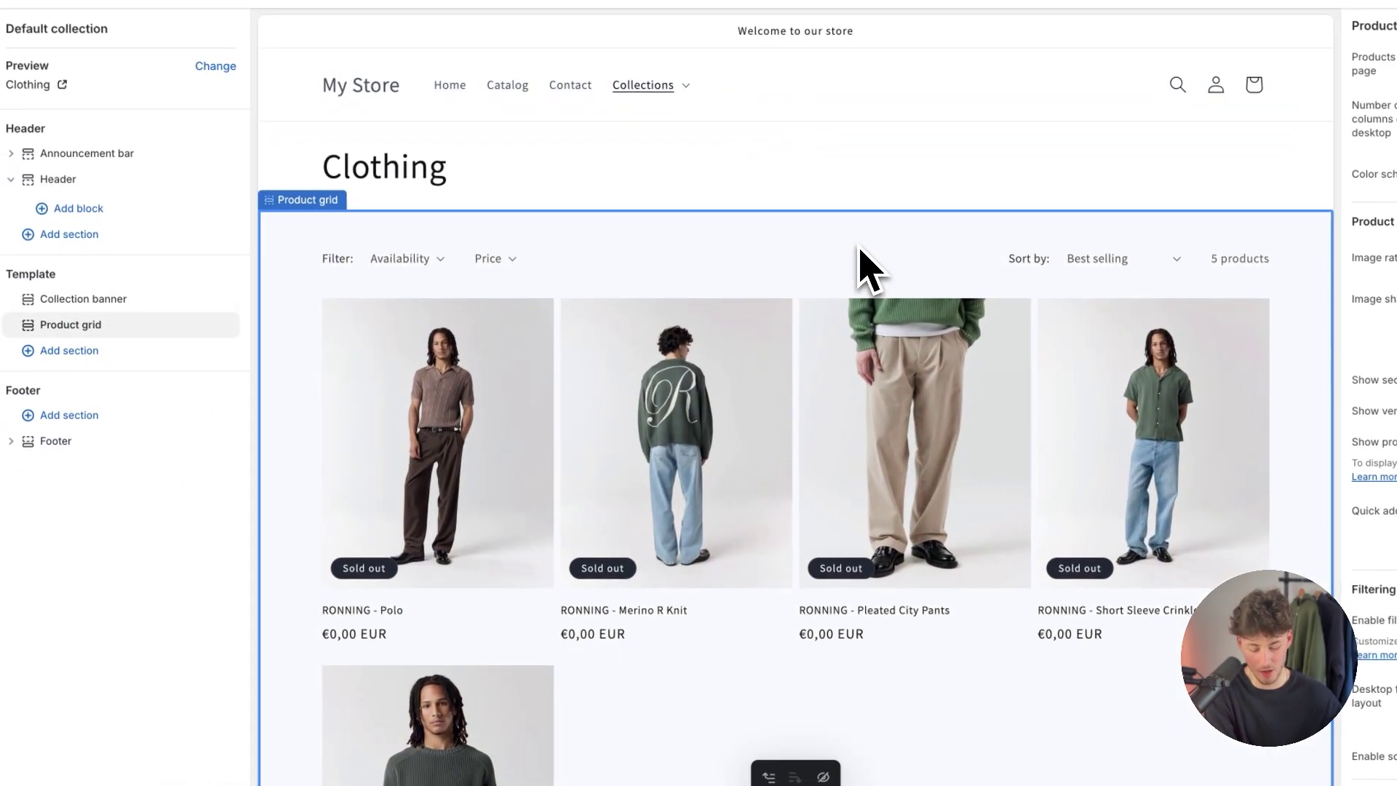
pyautogui.scroll(-5, 866, 268)
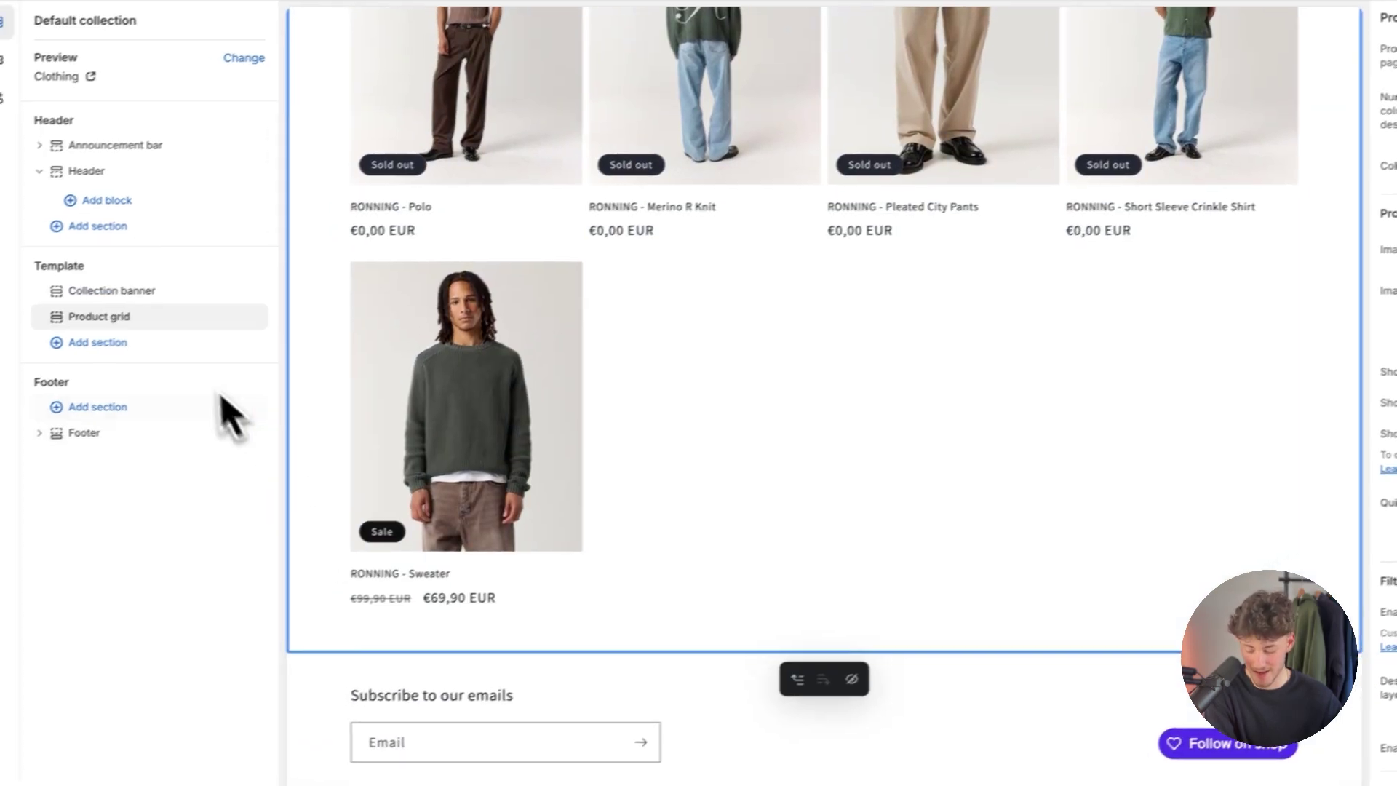
pyautogui.click(51, 350)
pyautogui.scroll(-3, 431, 613)
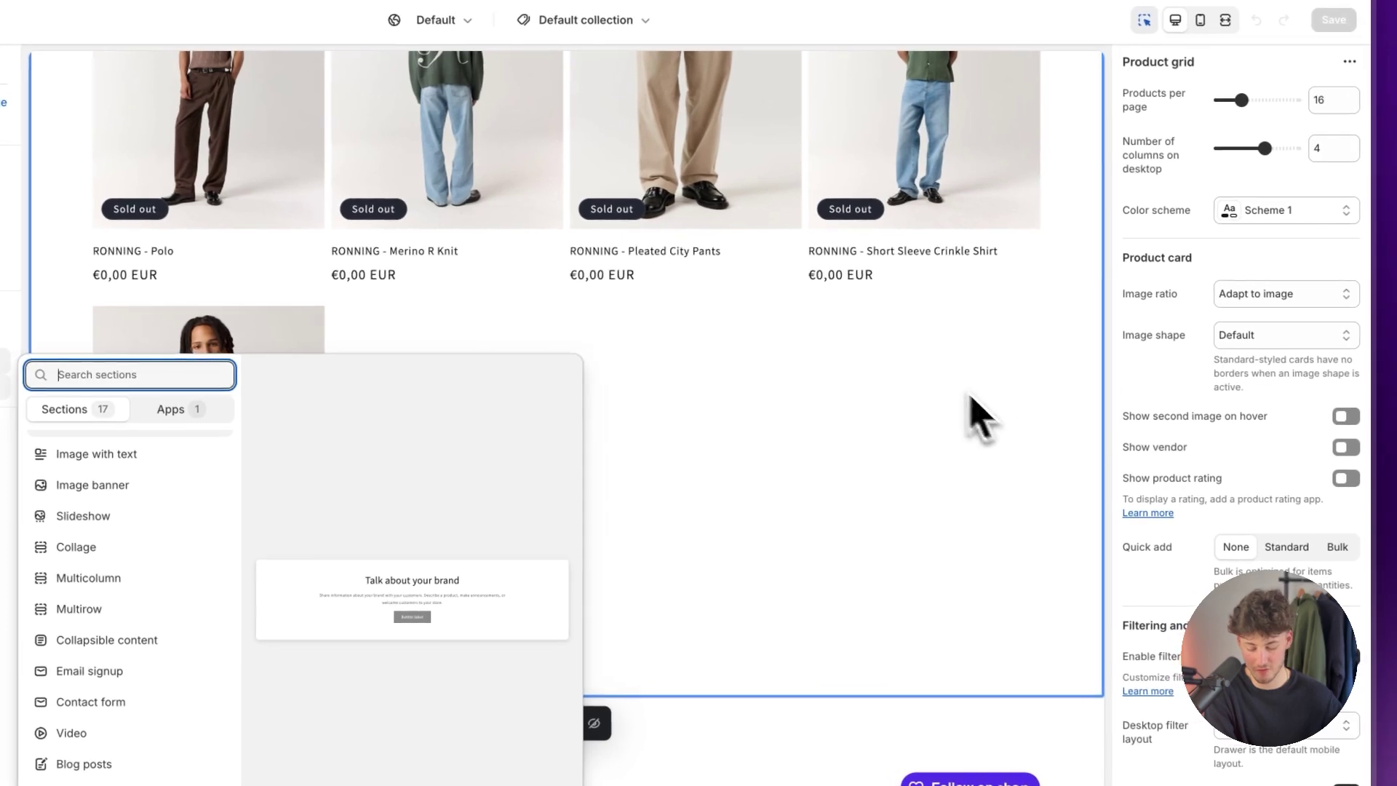
pyautogui.click(915, 346)
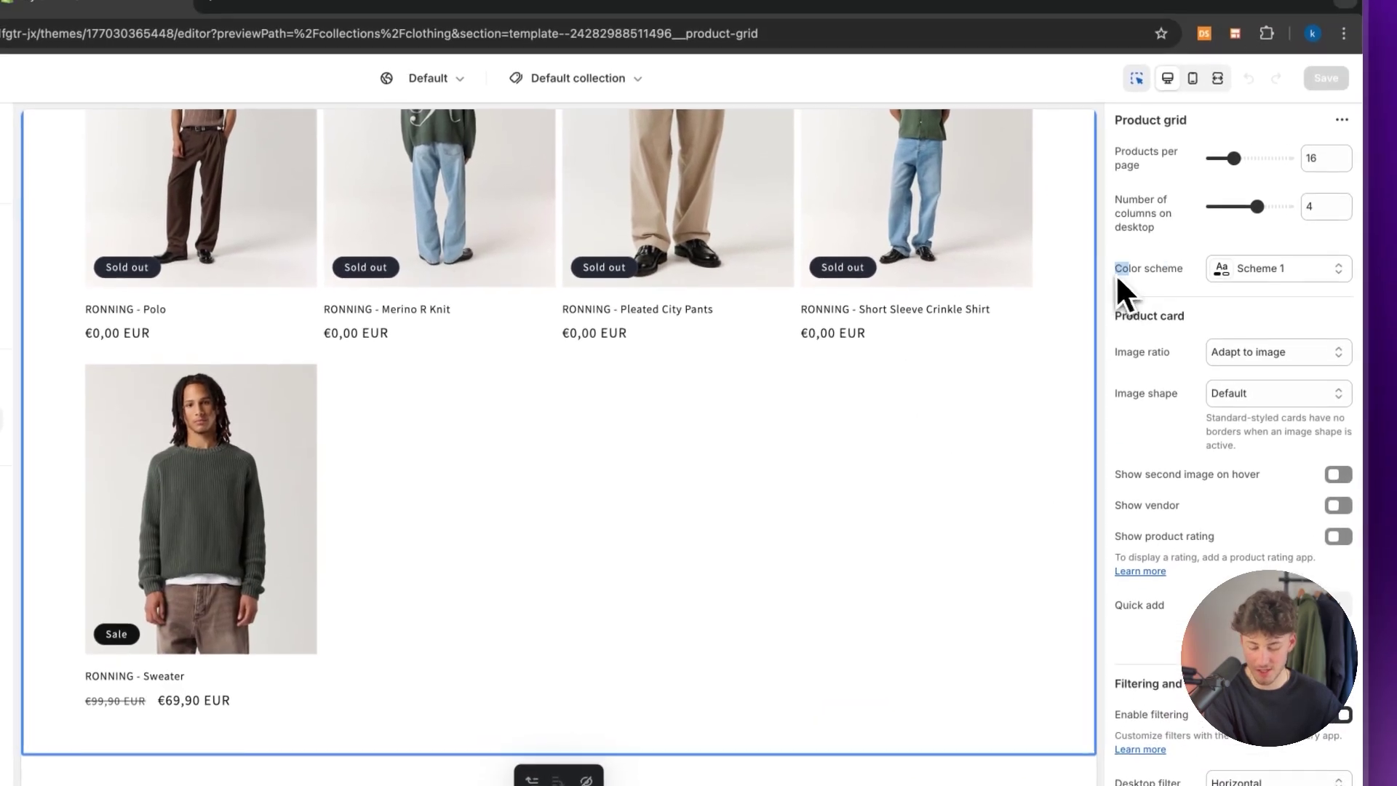
pyautogui.moveTo(1167, 272); pyautogui.dragTo(1001, 367)
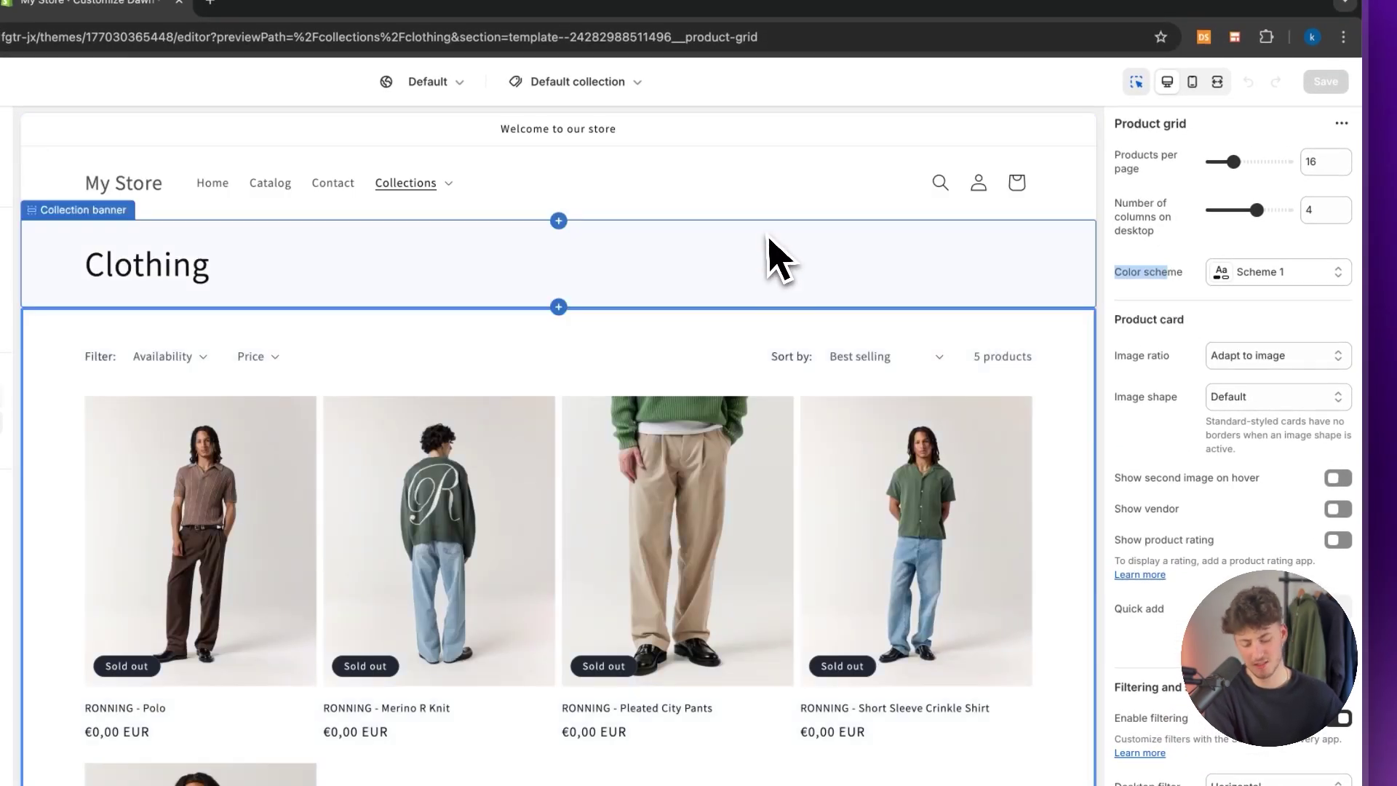